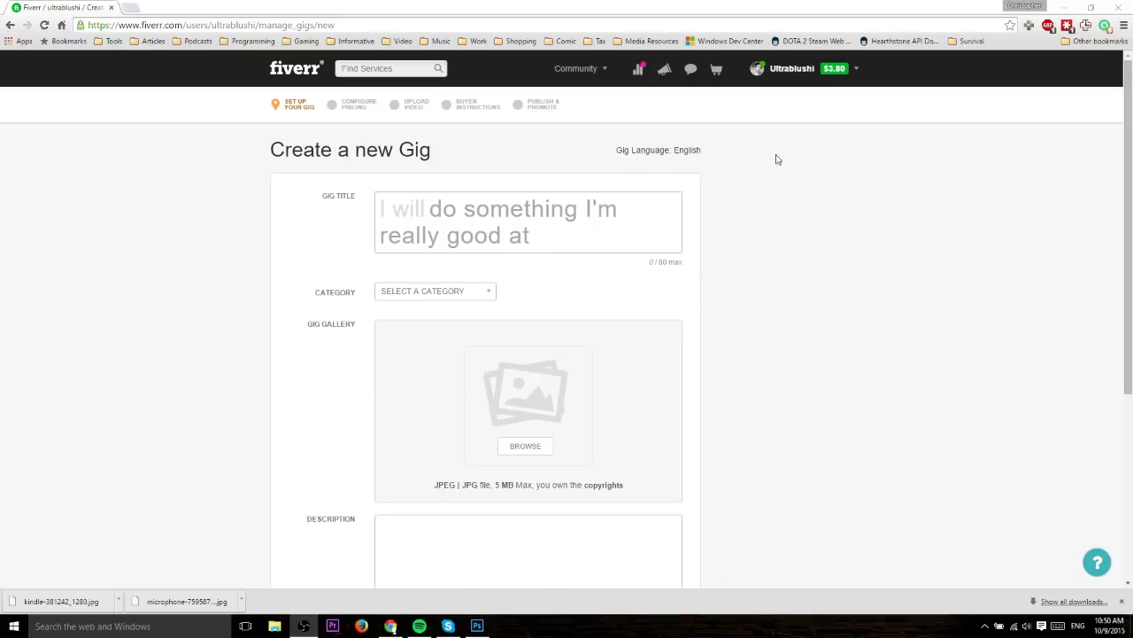
# Show the account's selling options, including the entry for creating a gig
pyautogui.moveTo(859, 76)
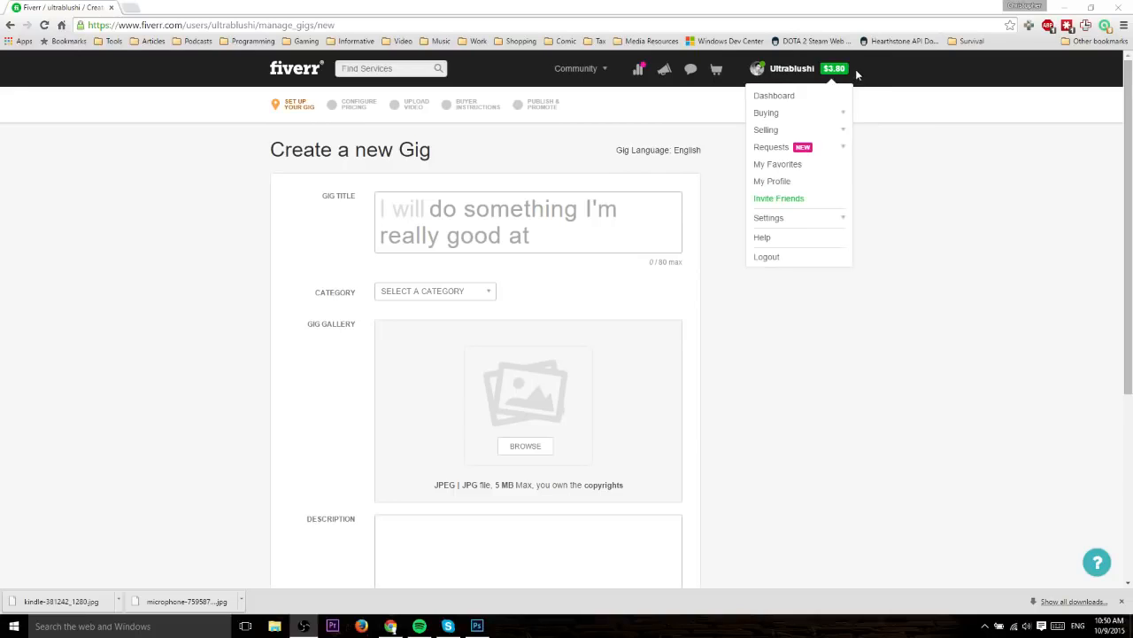
pyautogui.click(846, 134)
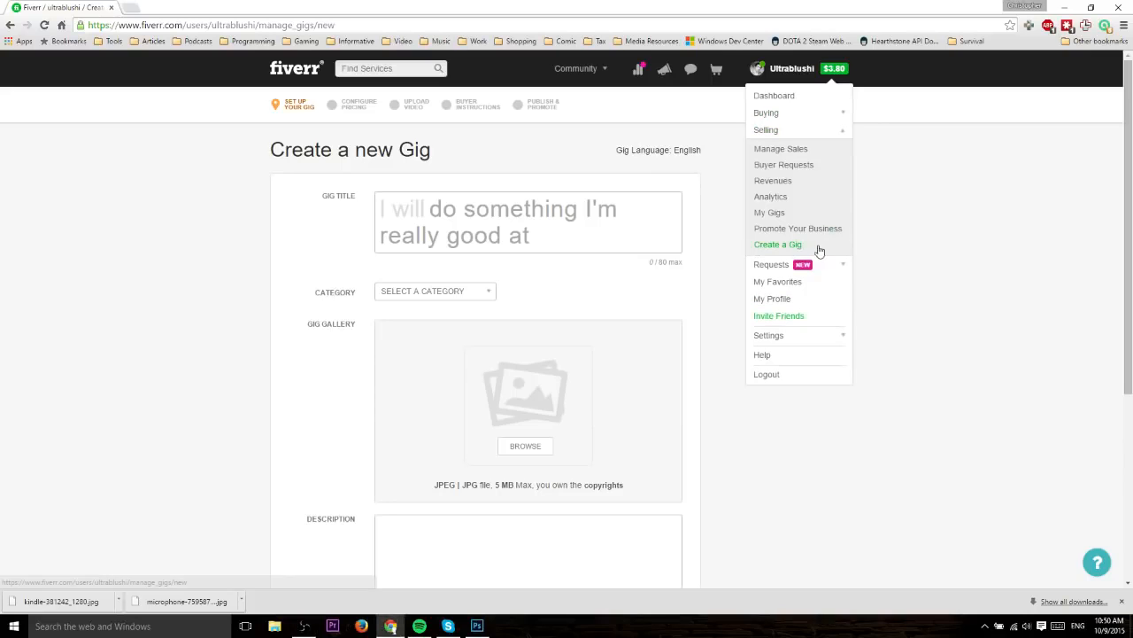
# Enter "create an eBook Cover for your book" as the gig title after "I will"
pyautogui.click(425, 202)
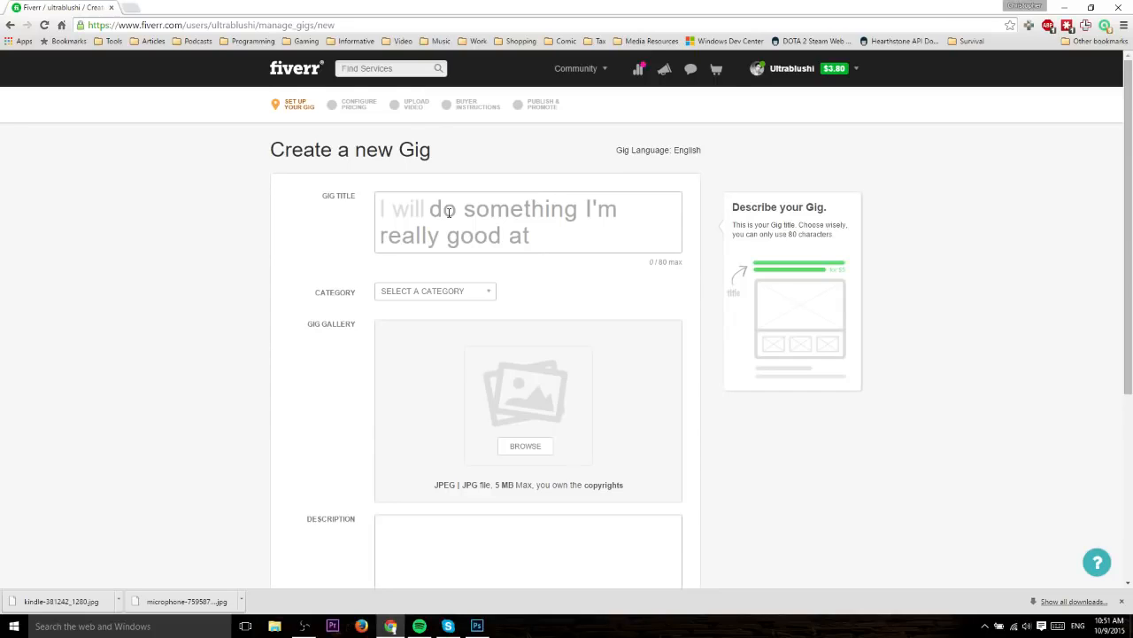
pyautogui.click(449, 211)
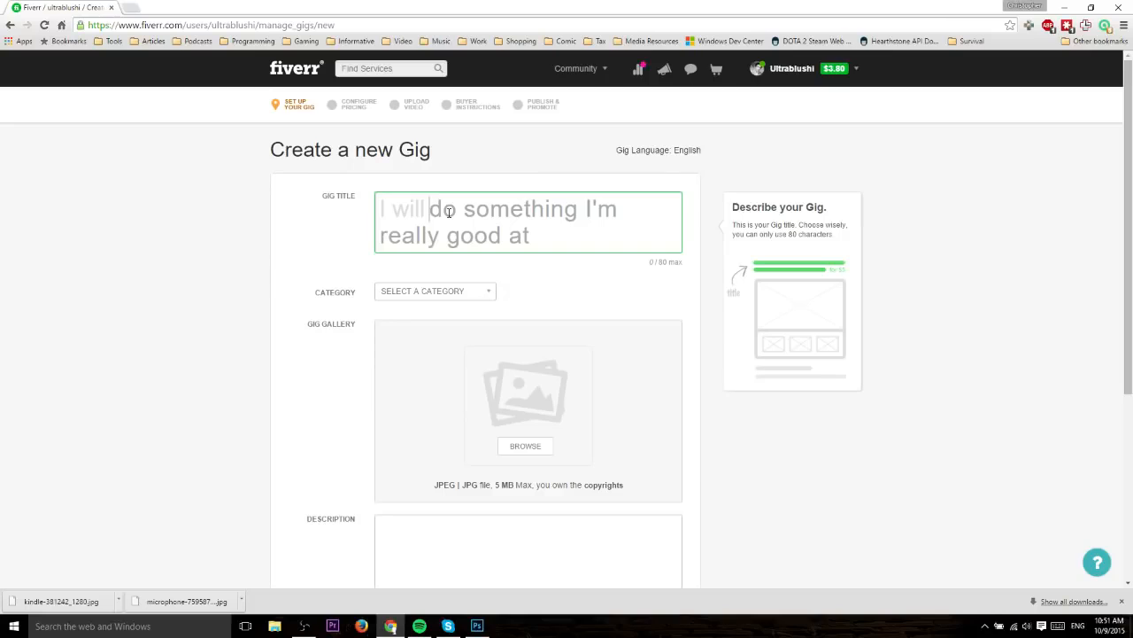
pyautogui.write('create an e')
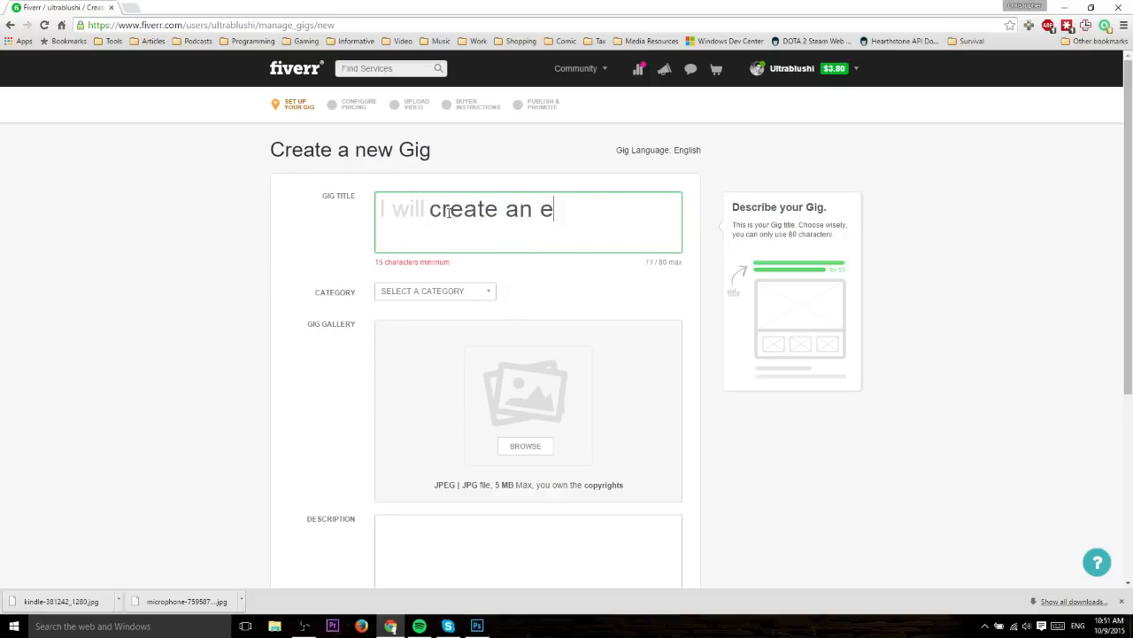
pyautogui.write('Book Cover ')
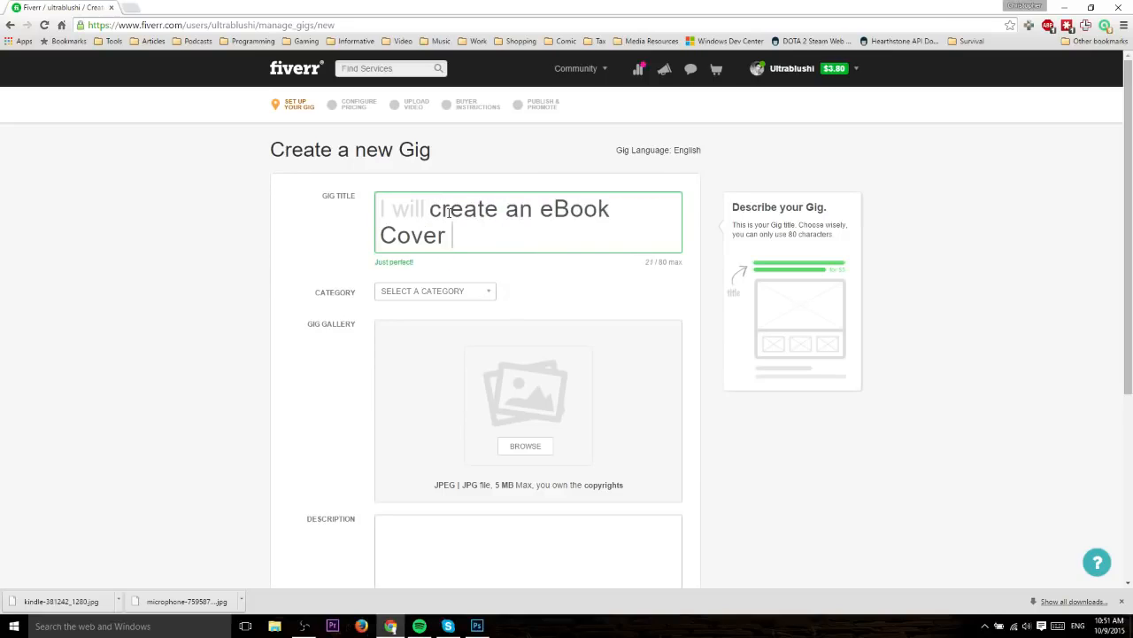
pyautogui.write('for your book')
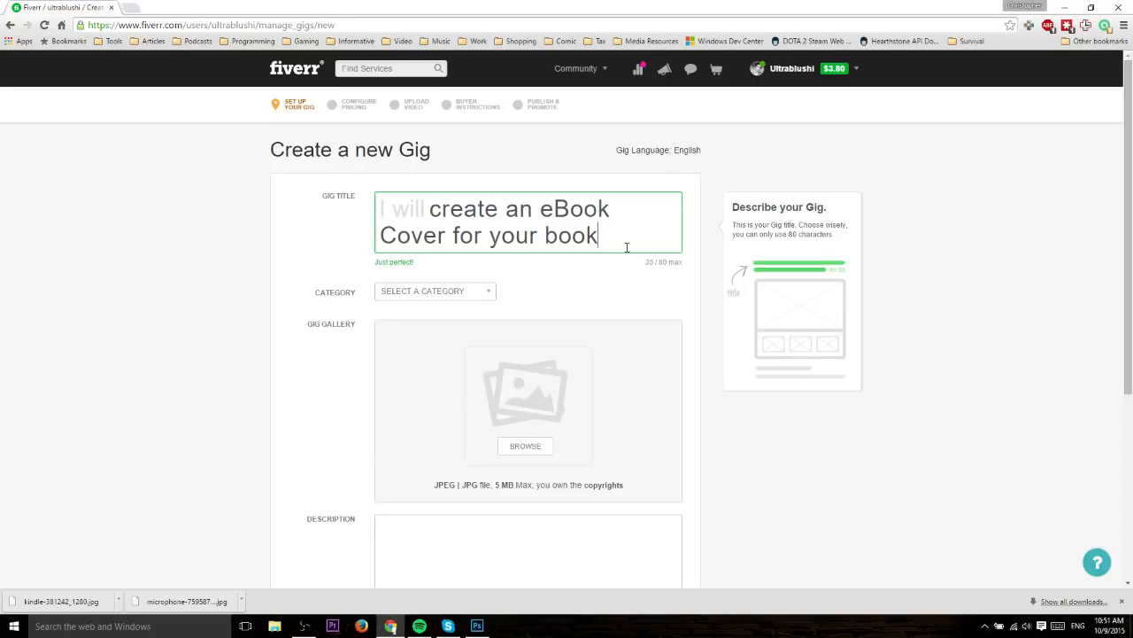
# Set the gig's category to Graphics & Design with the subcategory Book Covers & Packaging
pyautogui.scroll(-3, 627, 247)
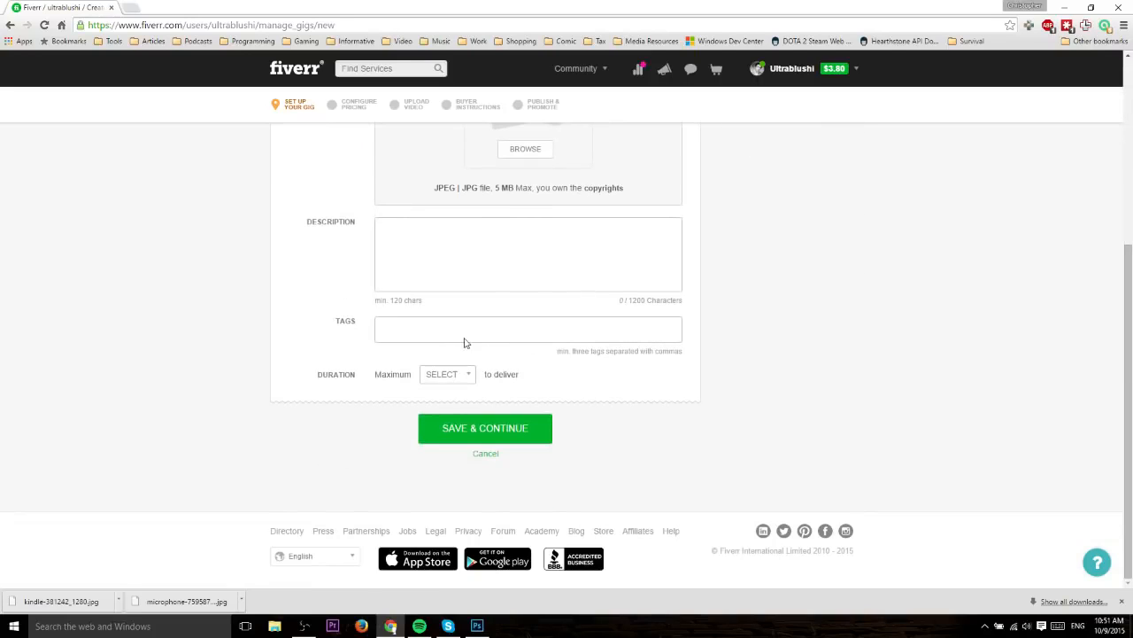
pyautogui.scroll(3, 277, 314)
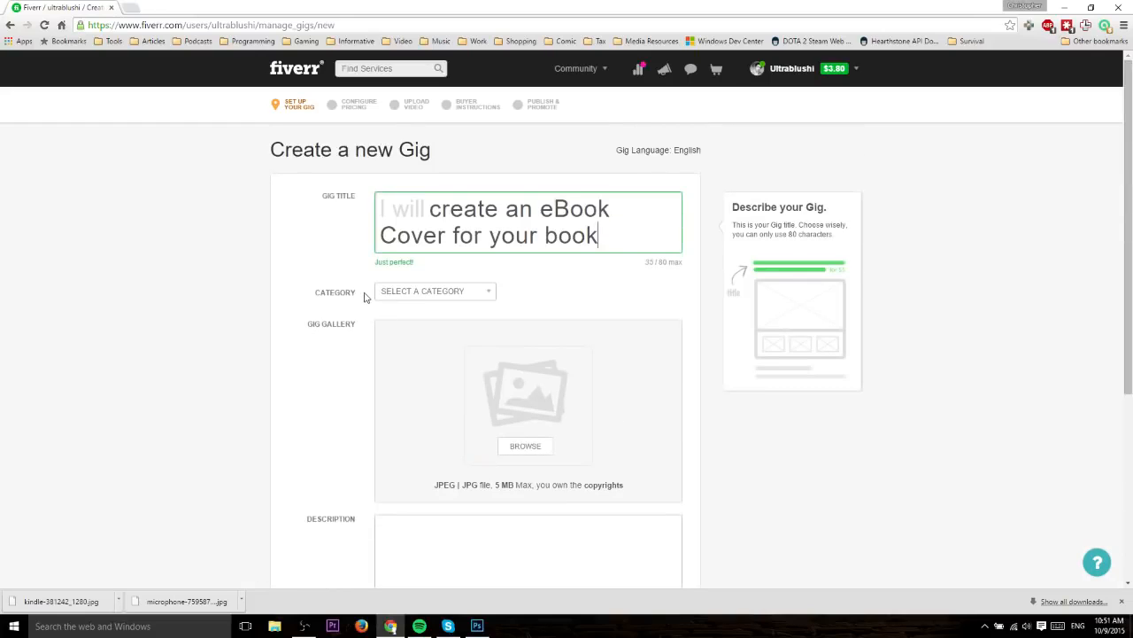
pyautogui.click(396, 295)
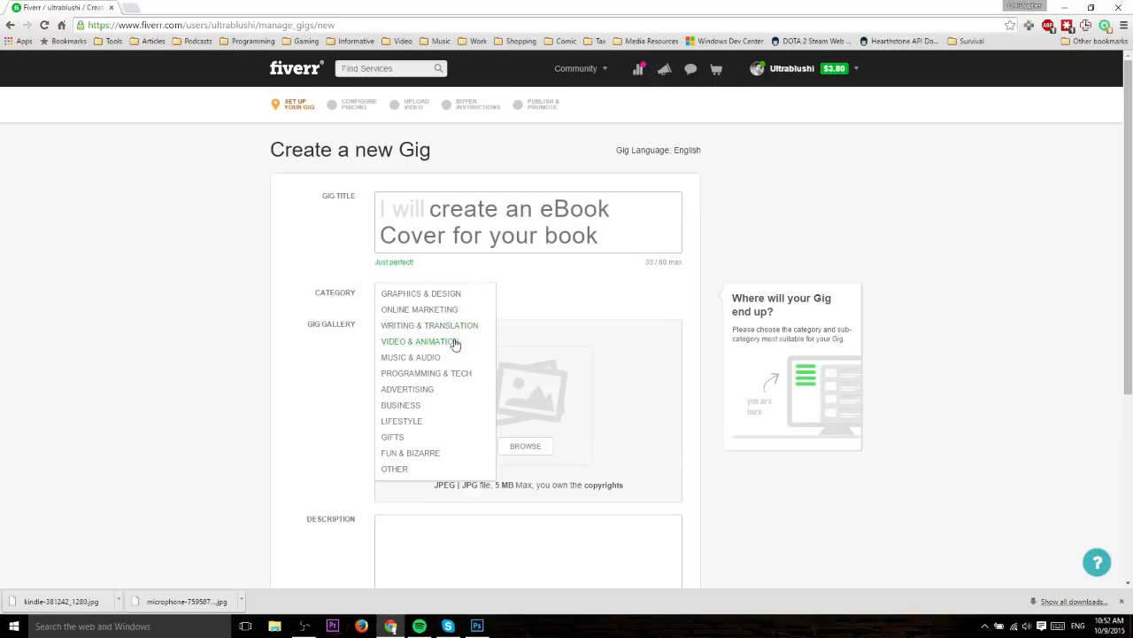
pyautogui.click(466, 297)
pyautogui.click(567, 295)
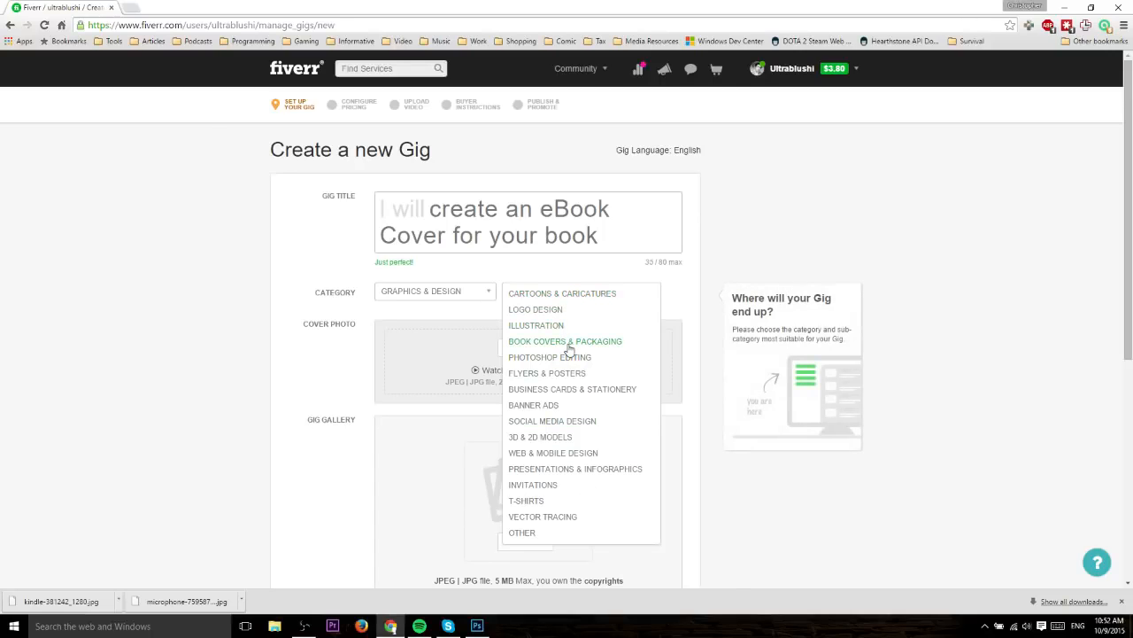
pyautogui.click(600, 343)
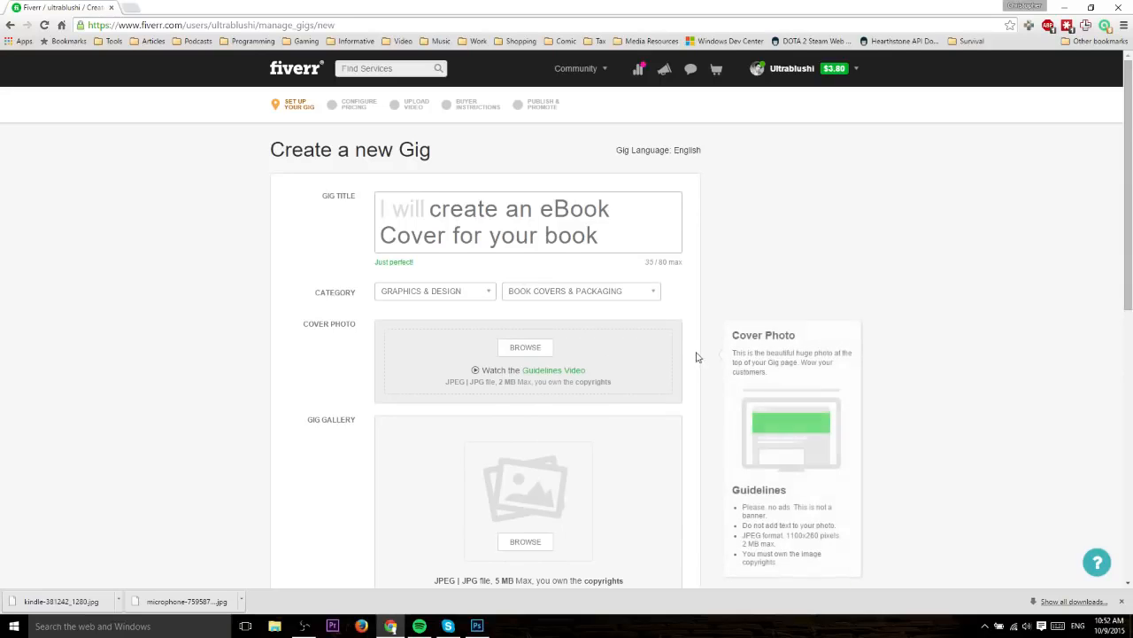
# Examine the file requirements and guidelines for the cover photo and the gig gallery images
pyautogui.scroll(-3, 695, 341)
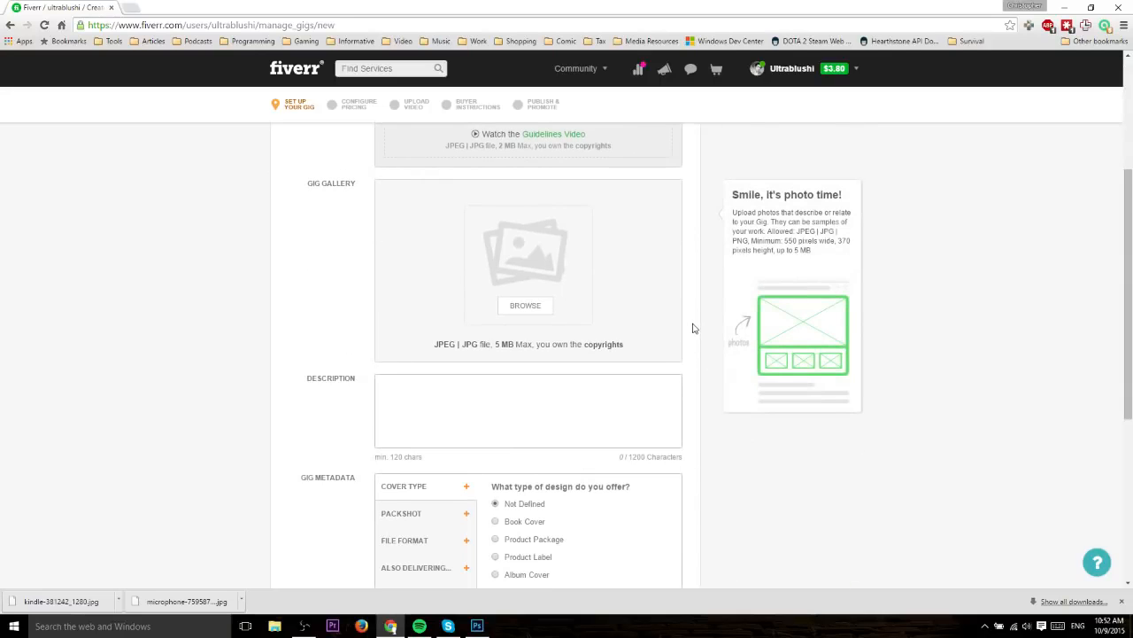
pyautogui.scroll(-1, 647, 333)
pyautogui.scroll(2, 376, 275)
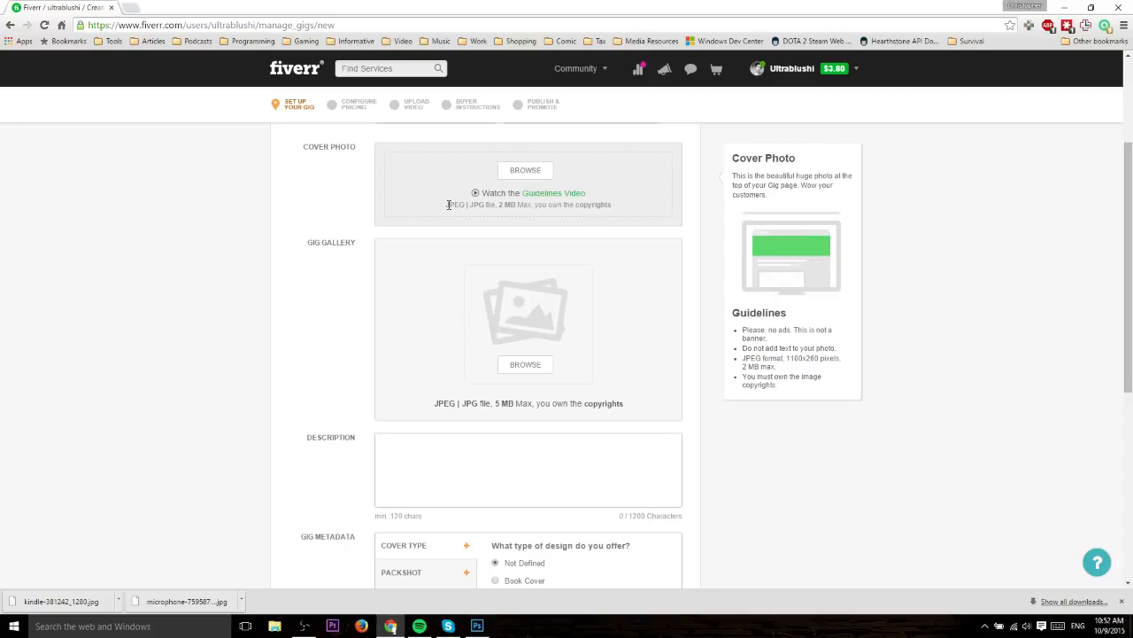
pyautogui.moveTo(448, 204); pyautogui.dragTo(479, 204)
pyautogui.click(606, 205)
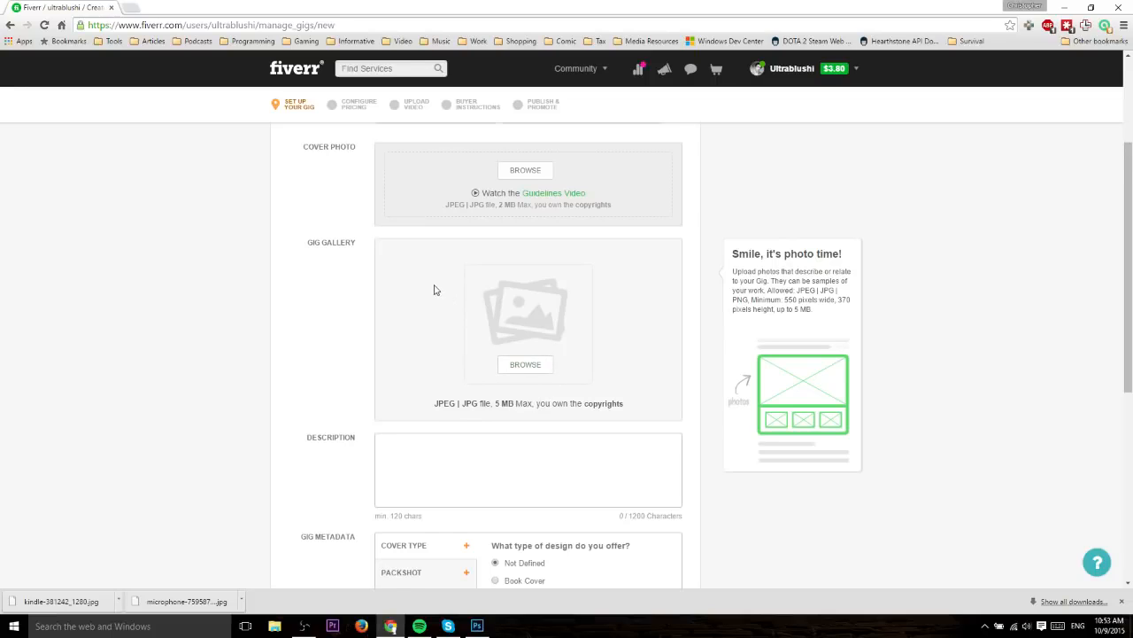
pyautogui.scroll(-1, 429, 290)
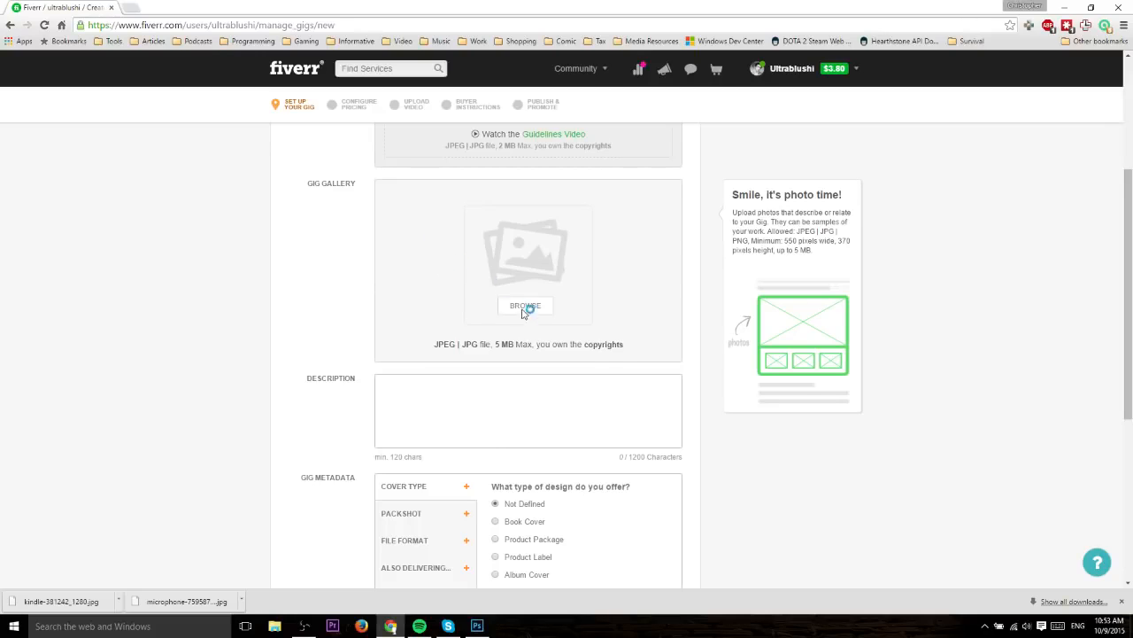
pyautogui.scroll(-1, 526, 316)
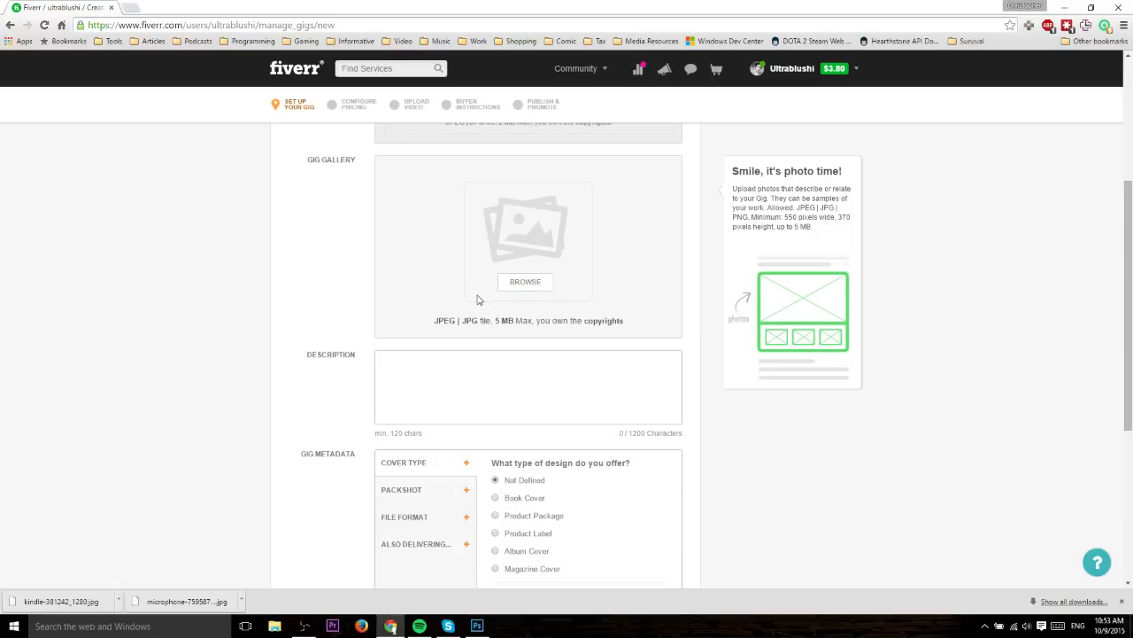
# Enter "I'll create an ebook cover" as the gig description
pyautogui.click(479, 375)
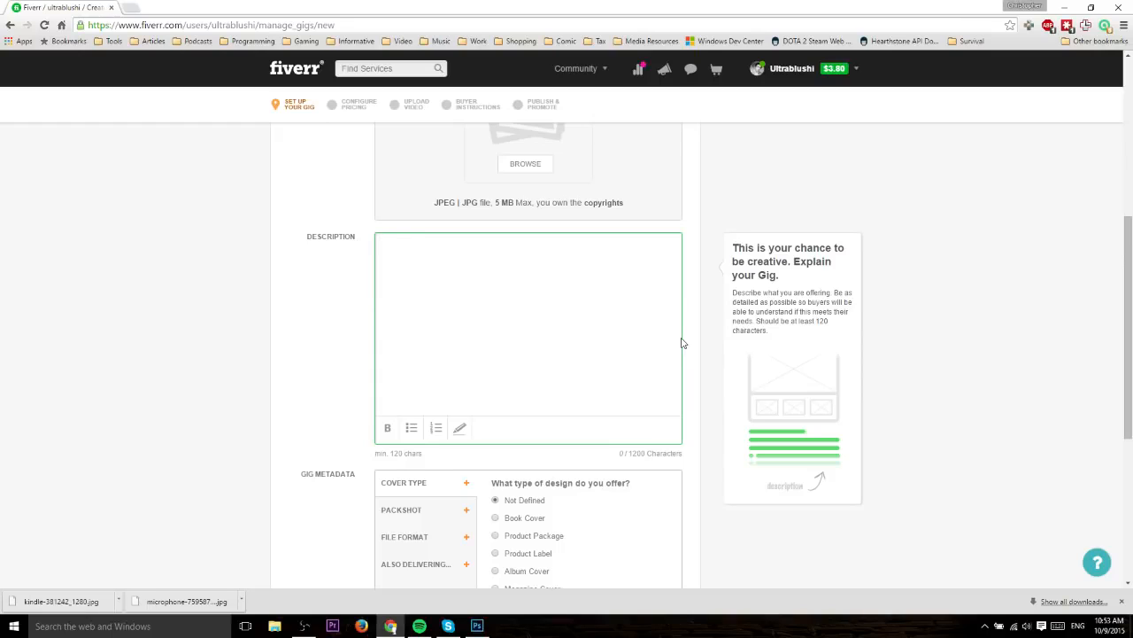
pyautogui.scroll(-1, 682, 343)
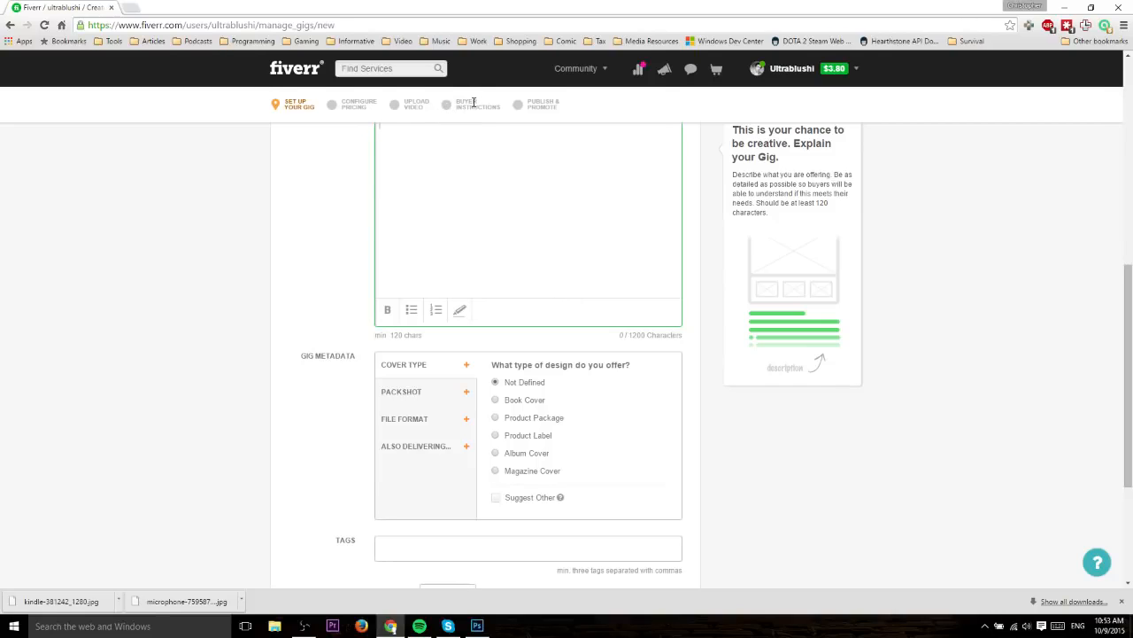
pyautogui.scroll(1, 557, 222)
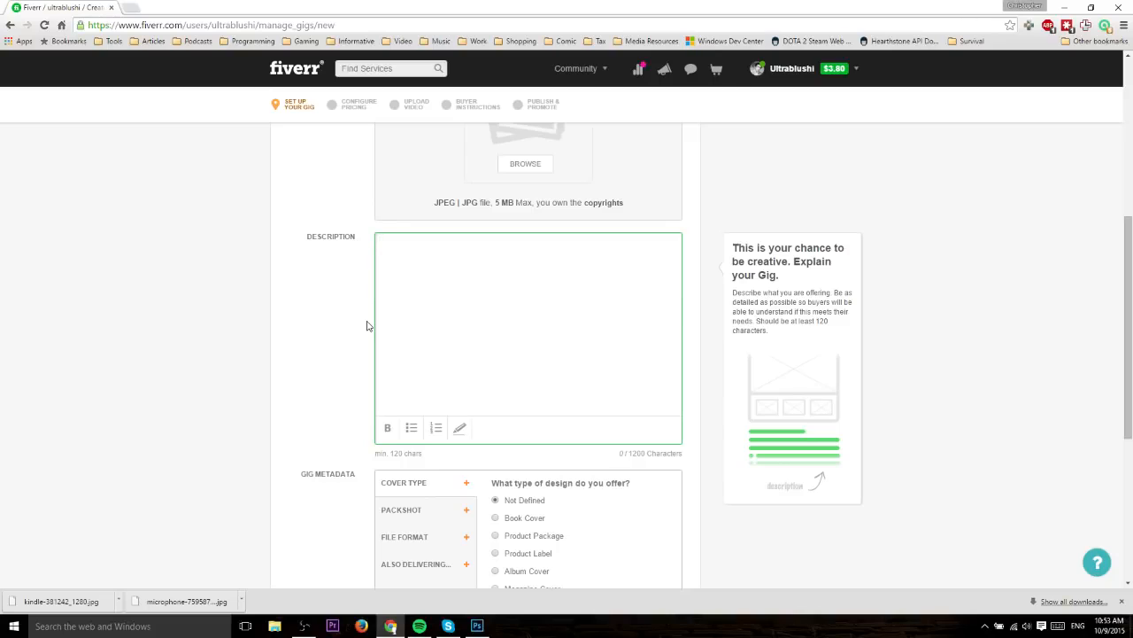
pyautogui.write("I'll create an ebook cover")
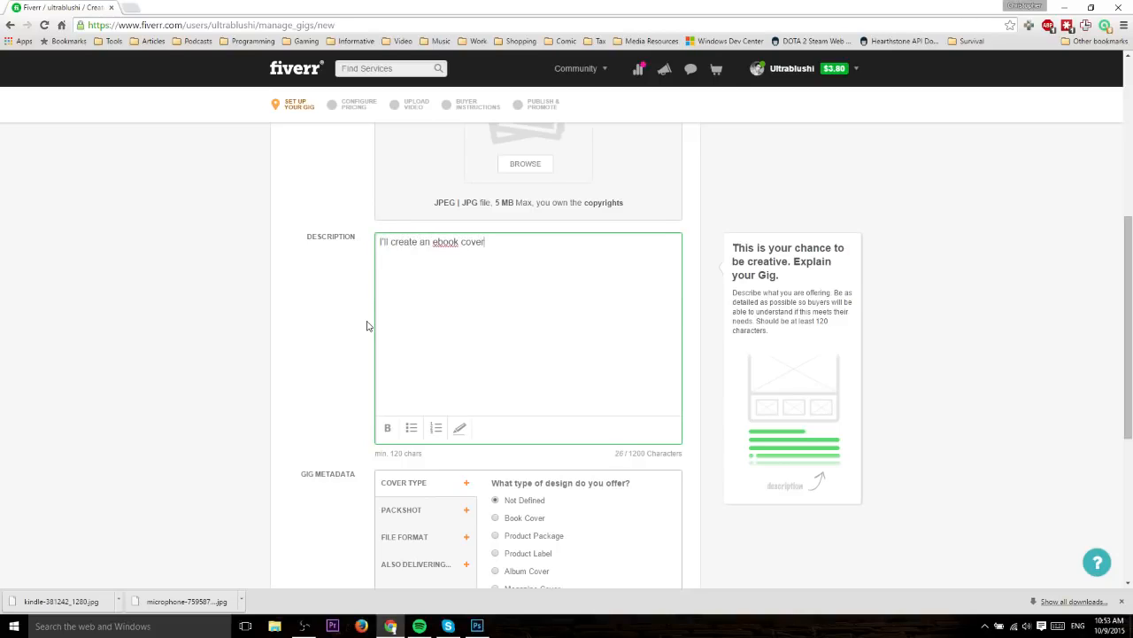
# In the gig metadata, set the cover type to Book Cover and the packshot to 3D Model
pyautogui.scroll(-2, 368, 301)
pyautogui.scroll(-1, 365, 271)
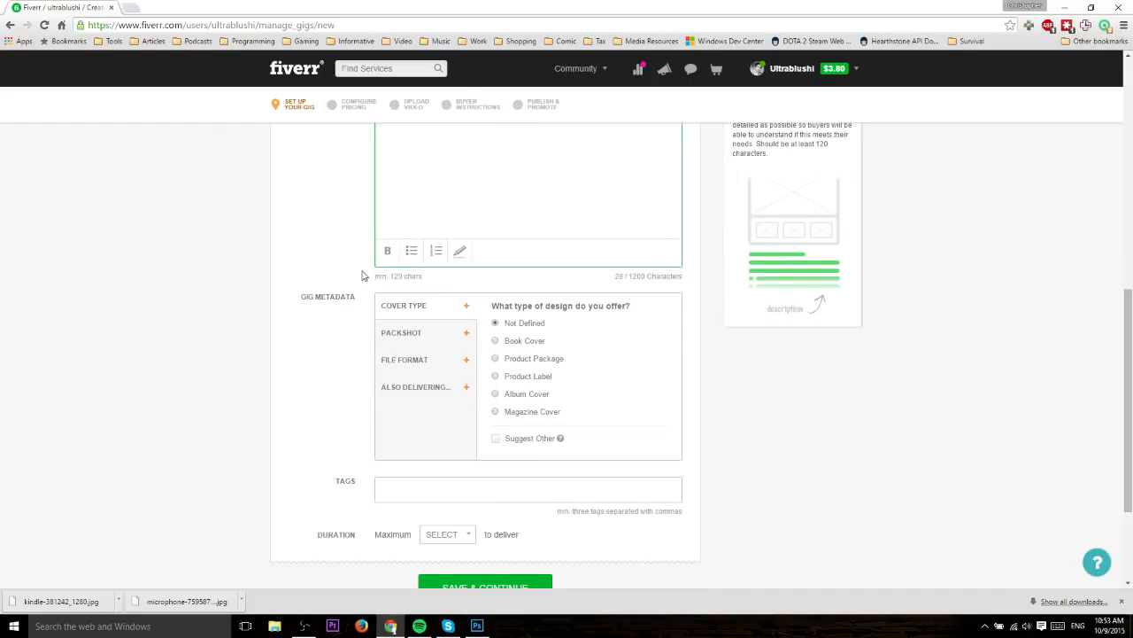
pyautogui.scroll(2, 449, 127)
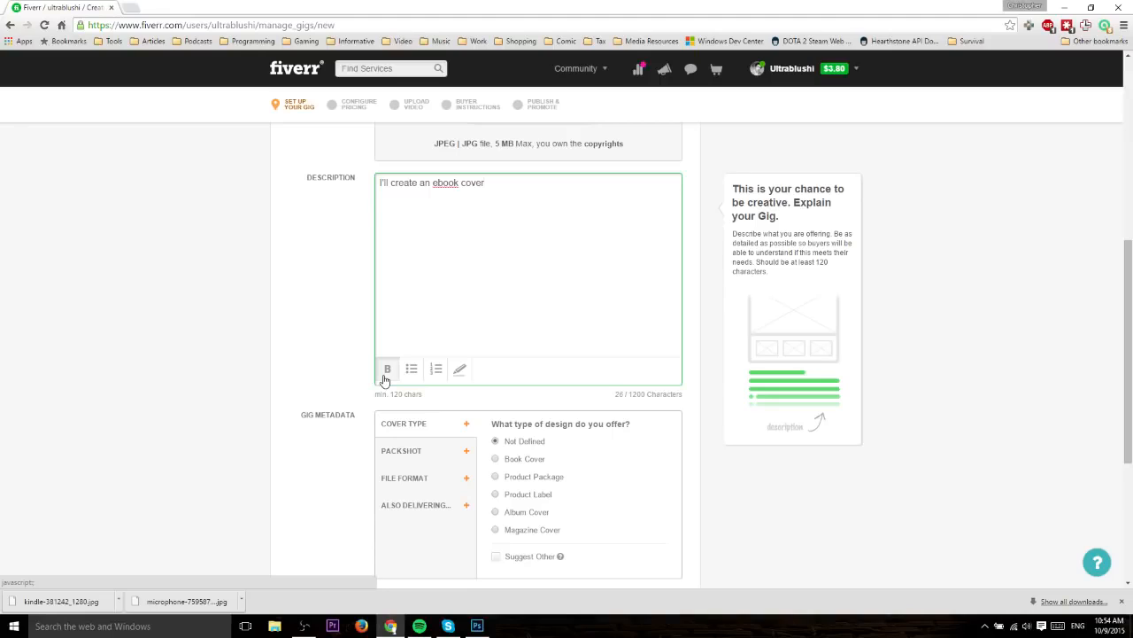
pyautogui.scroll(-2, 385, 379)
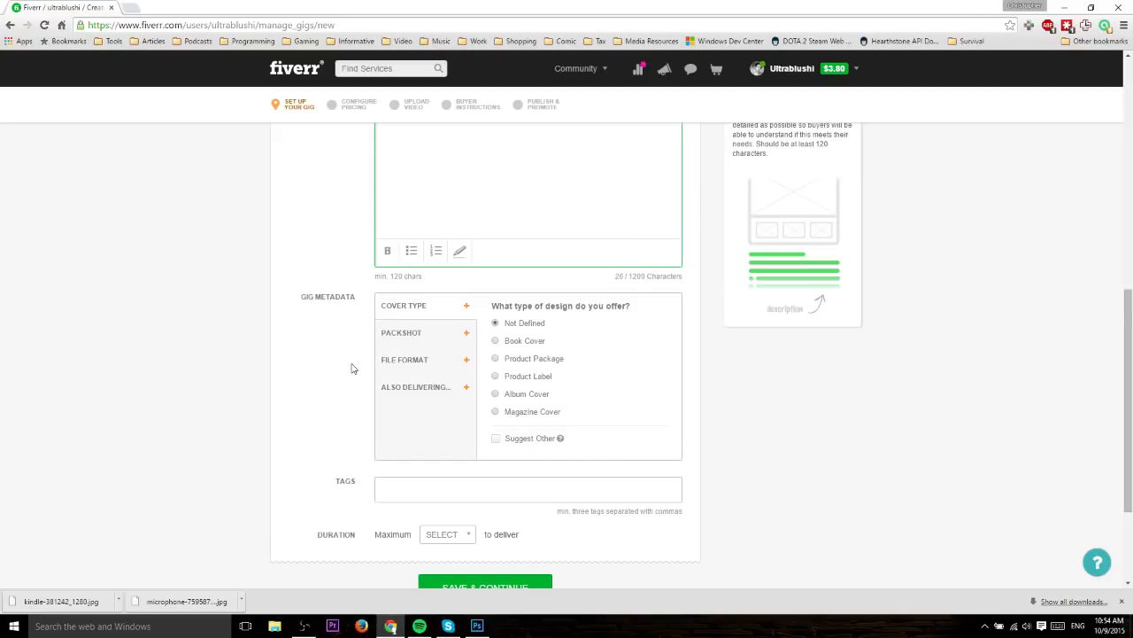
pyautogui.scroll(-1, 351, 368)
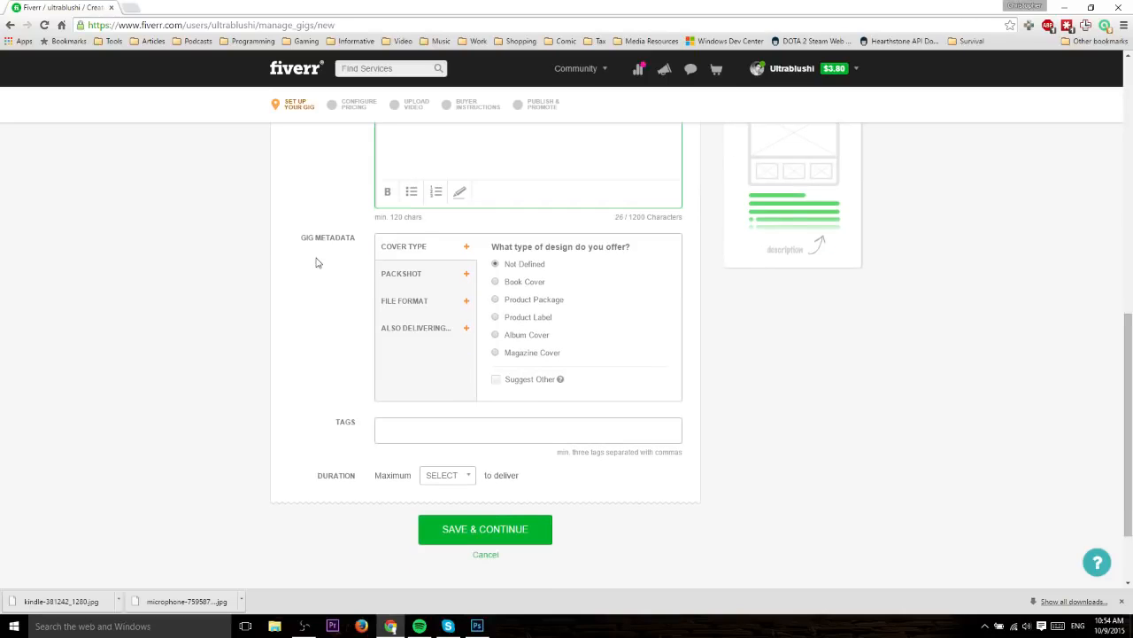
pyautogui.click(496, 282)
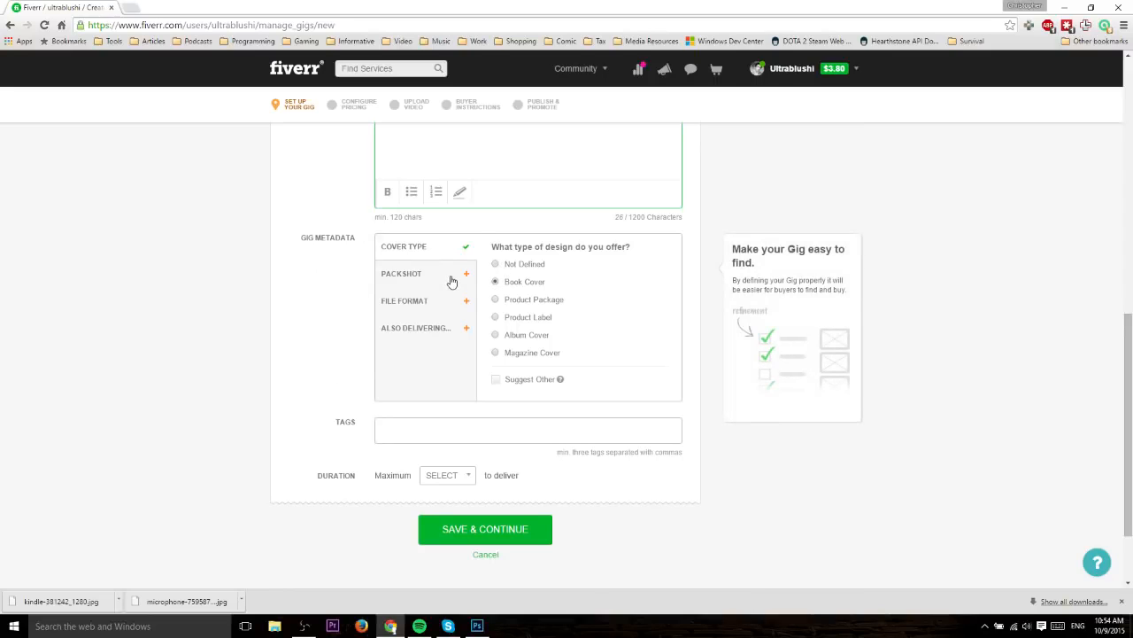
pyautogui.click(451, 281)
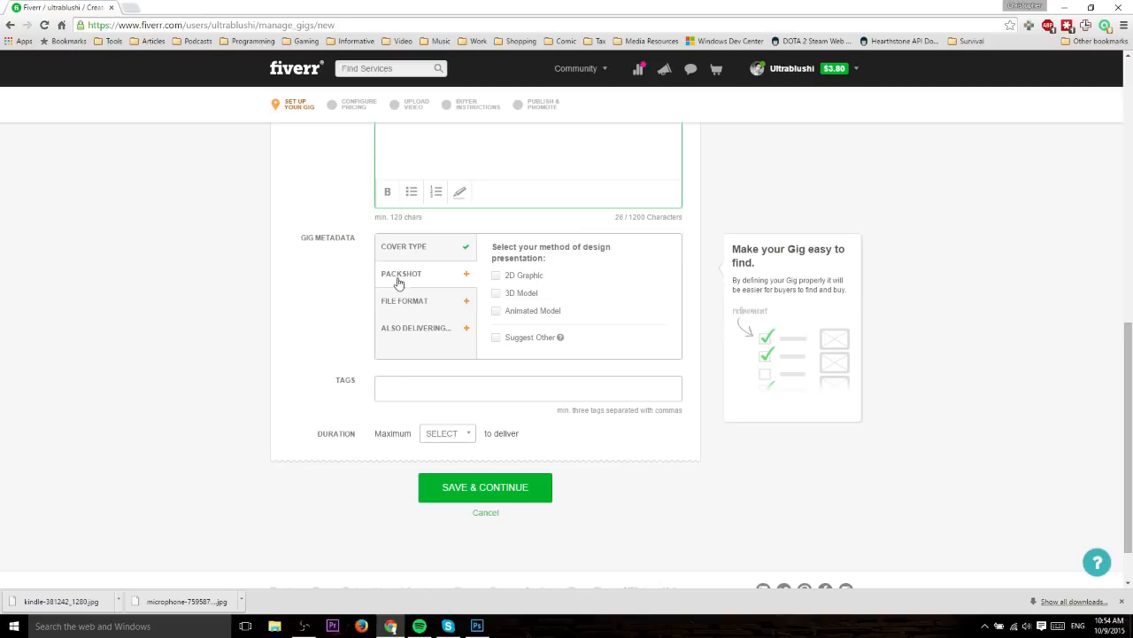
pyautogui.click(532, 292)
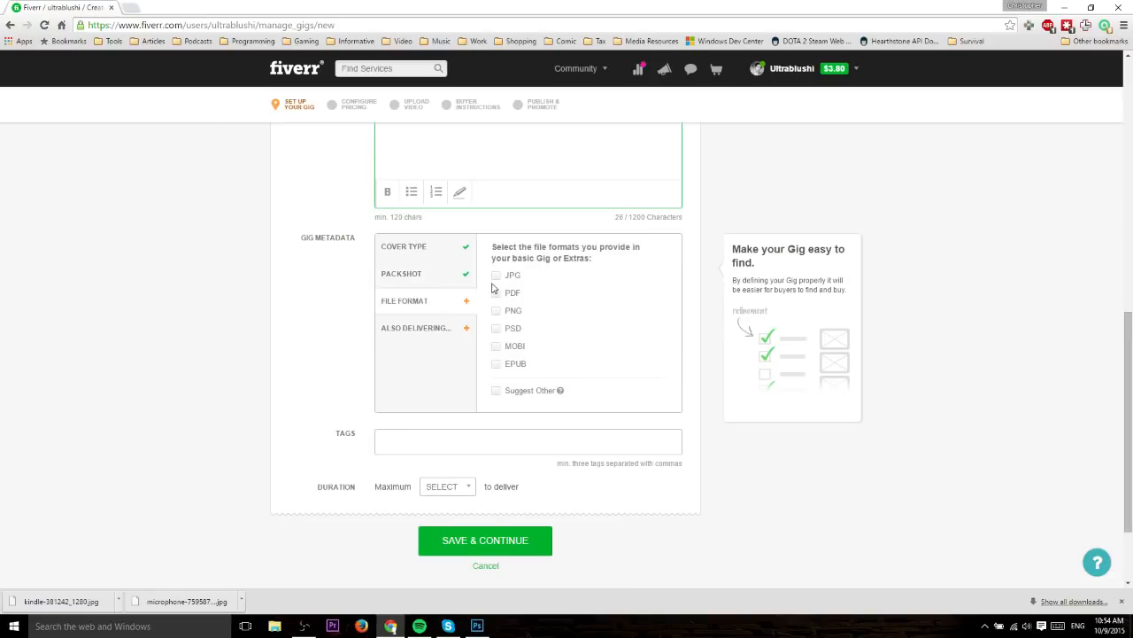
# Set the metadata's file format to JPG and mark Web Publish Ready and Ready For Print as also delivered
pyautogui.click(513, 279)
pyautogui.click(431, 329)
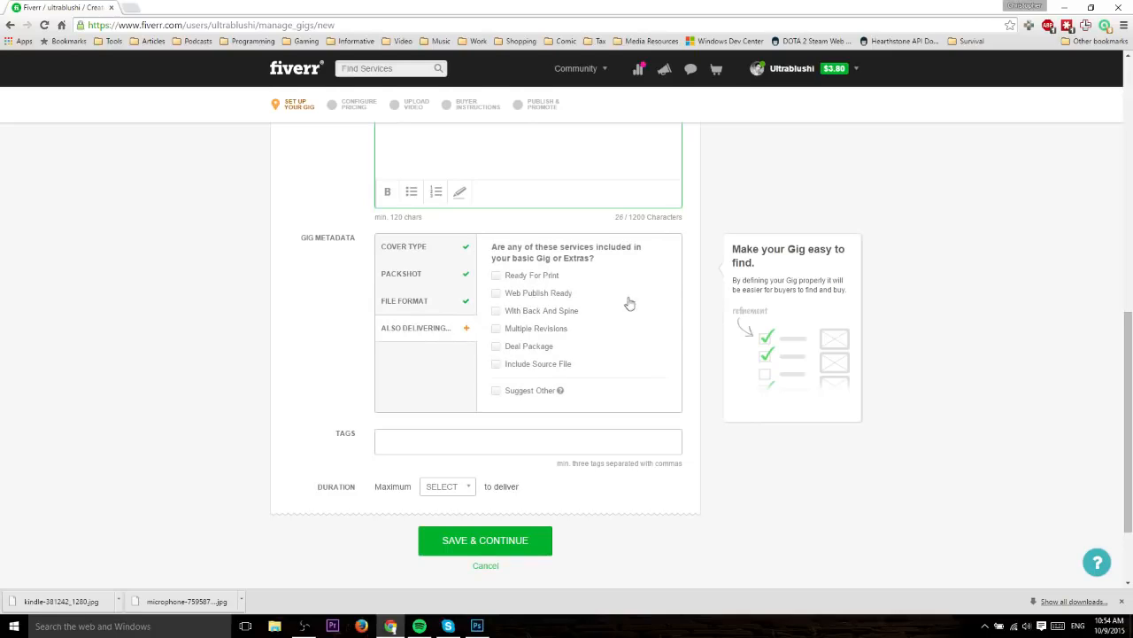
pyautogui.click(501, 295)
pyautogui.click(518, 277)
# Add the tags "ebook cover", "photoshop work" and "jpg export" to the gig
pyautogui.click(550, 444)
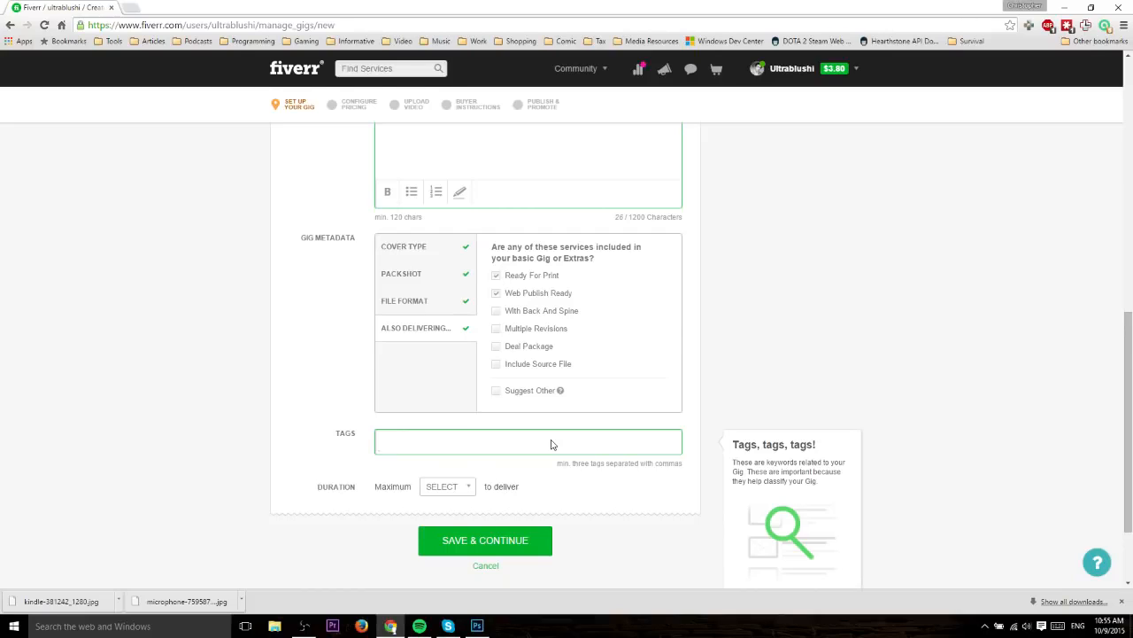
pyautogui.write('ebook cover,')
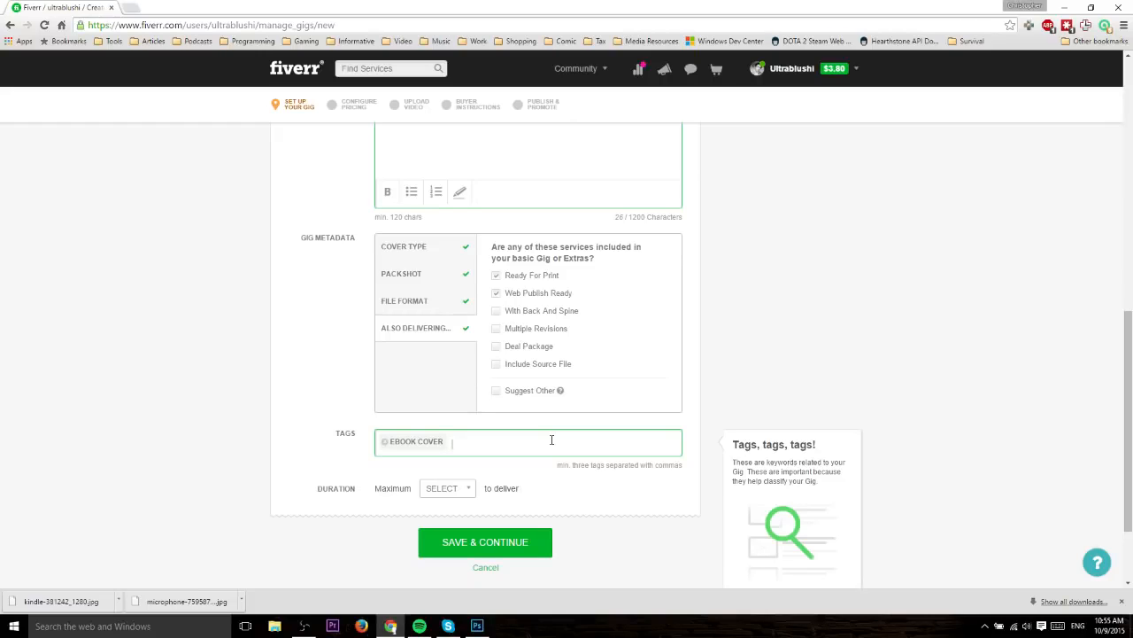
pyautogui.write('photoshop c')
pyautogui.write('rea')
pyautogui.press('BackSpace')
pyautogui.press('BackSpace')
pyautogui.press('BackSpace')
pyautogui.press('BackSpace')
pyautogui.write('work')
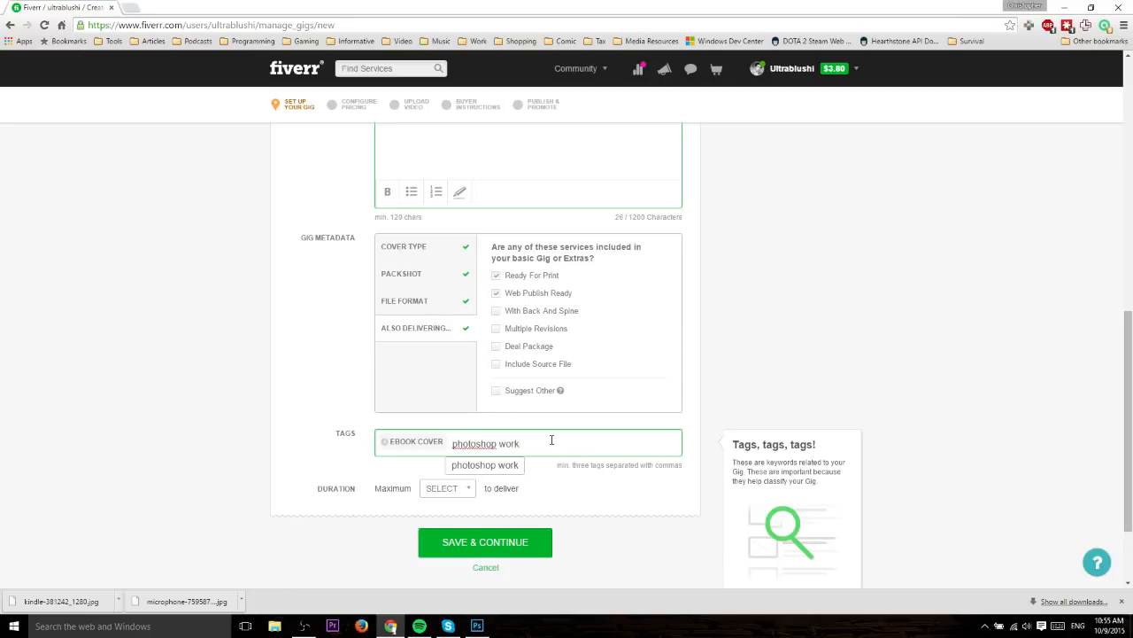
pyautogui.press('Return')
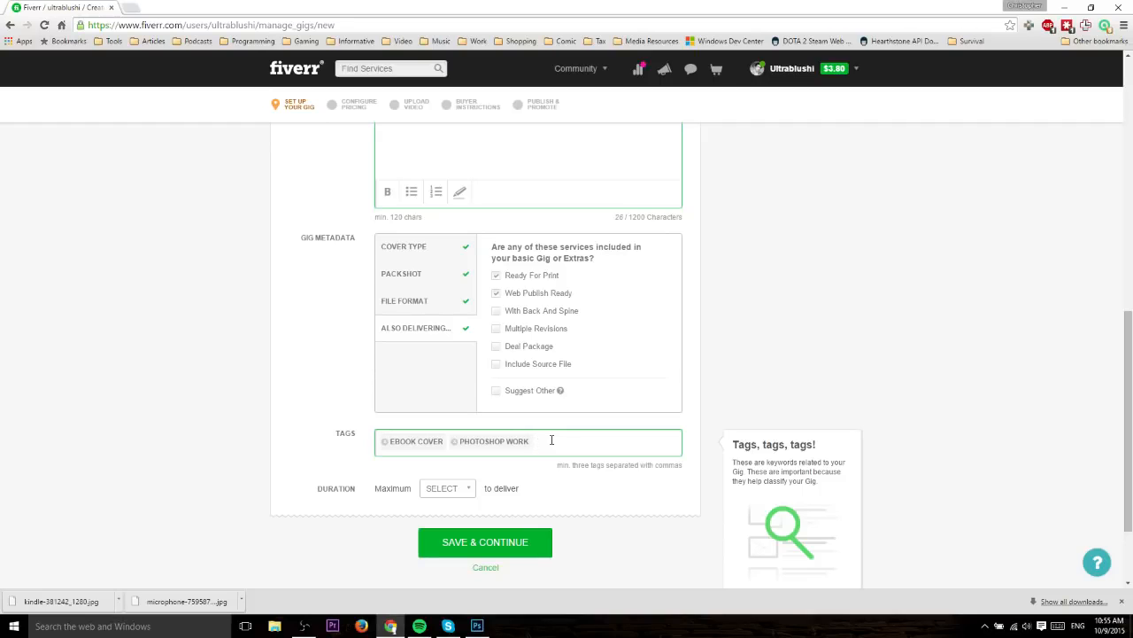
pyautogui.write('jpg export')
pyautogui.press('Return')
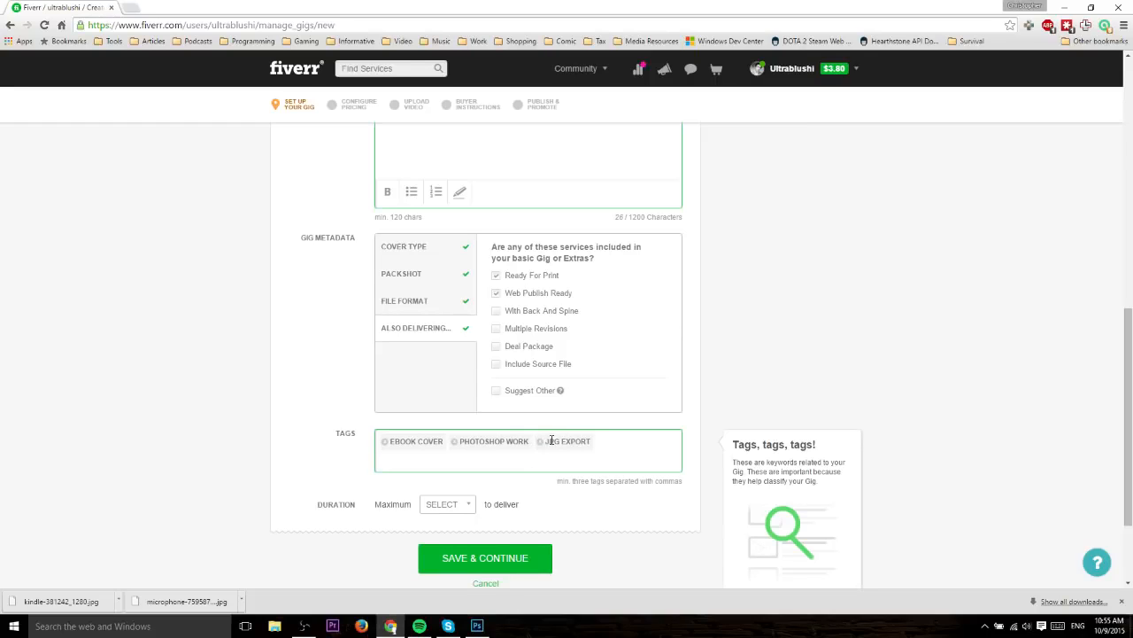
# Set the gig's maximum delivery duration to 3 days and submit the gig setup form
pyautogui.click(462, 504)
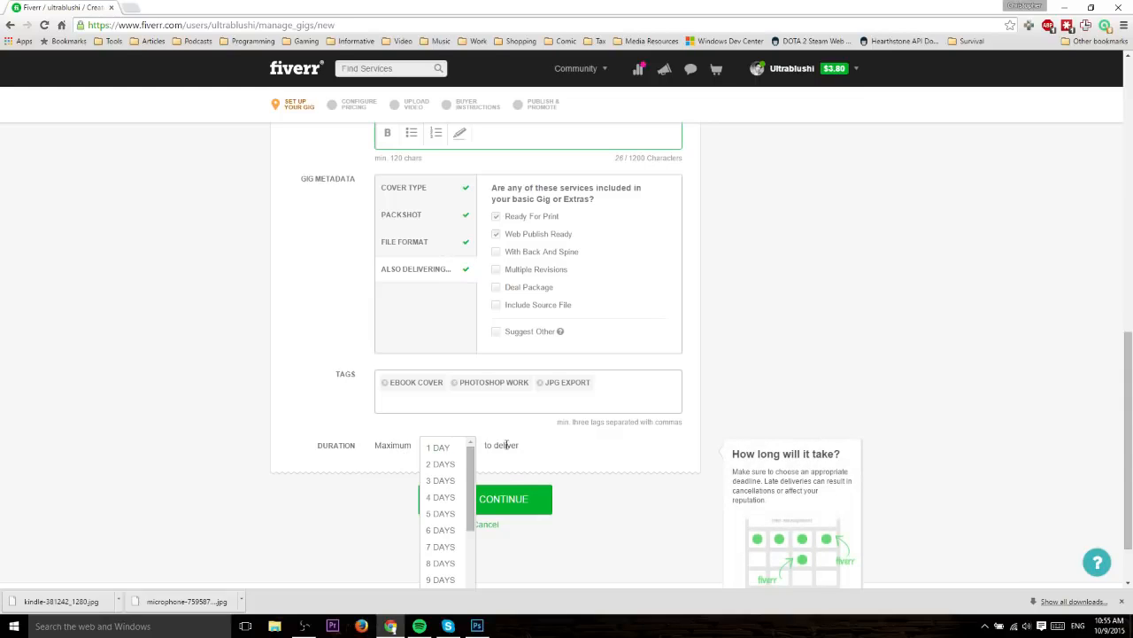
pyautogui.scroll(-1, 542, 450)
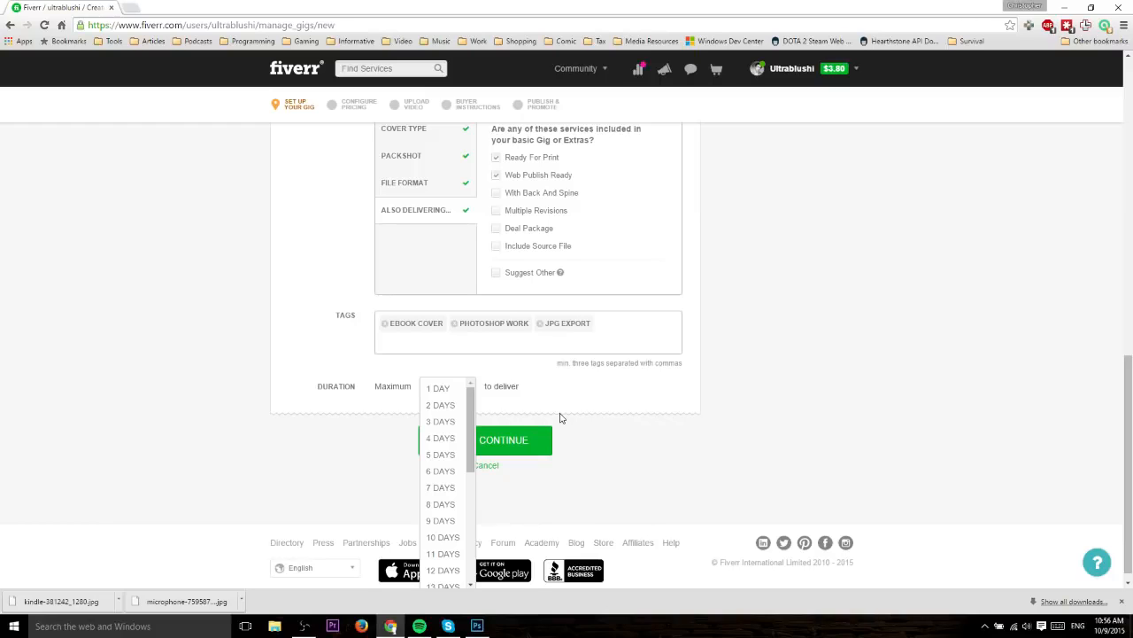
pyautogui.click(438, 422)
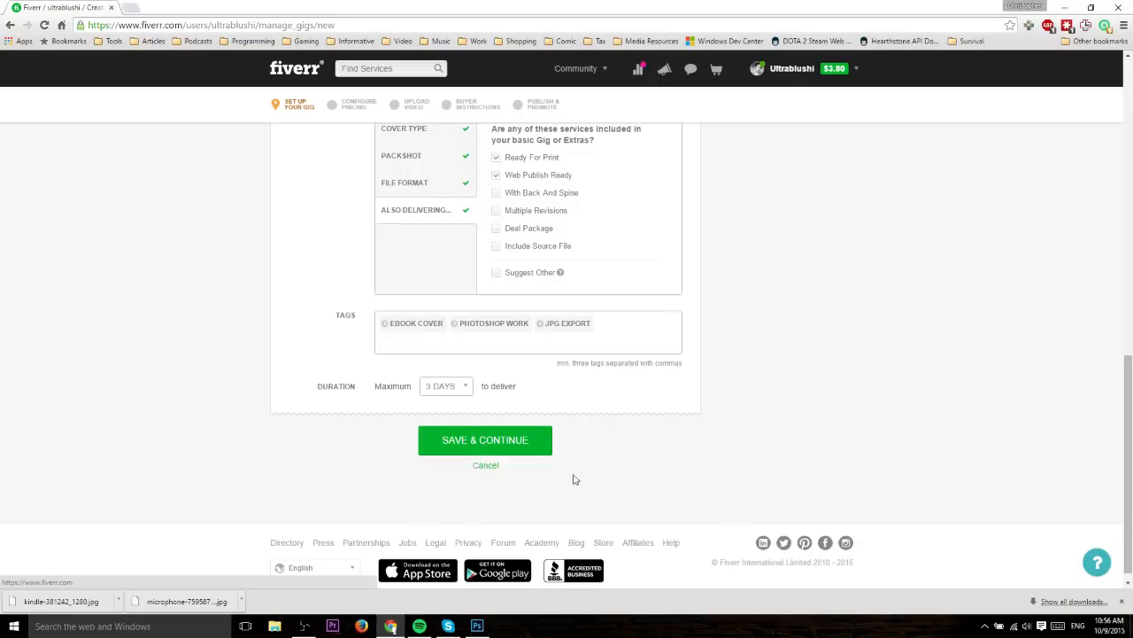
pyautogui.click(454, 388)
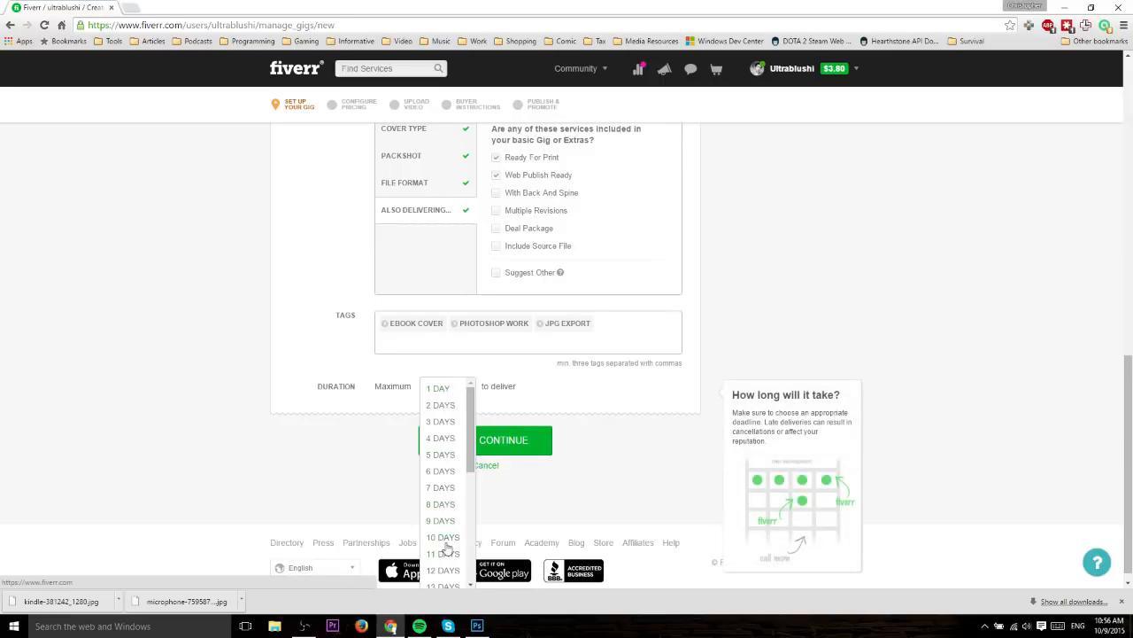
pyautogui.click(550, 395)
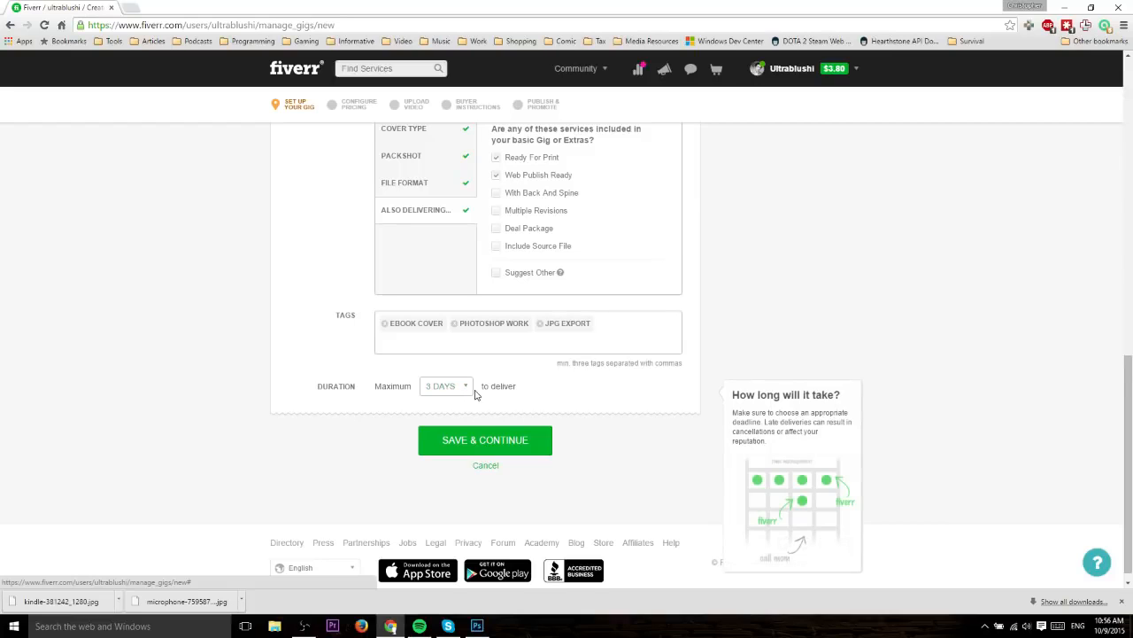
pyautogui.scroll(-1, 574, 407)
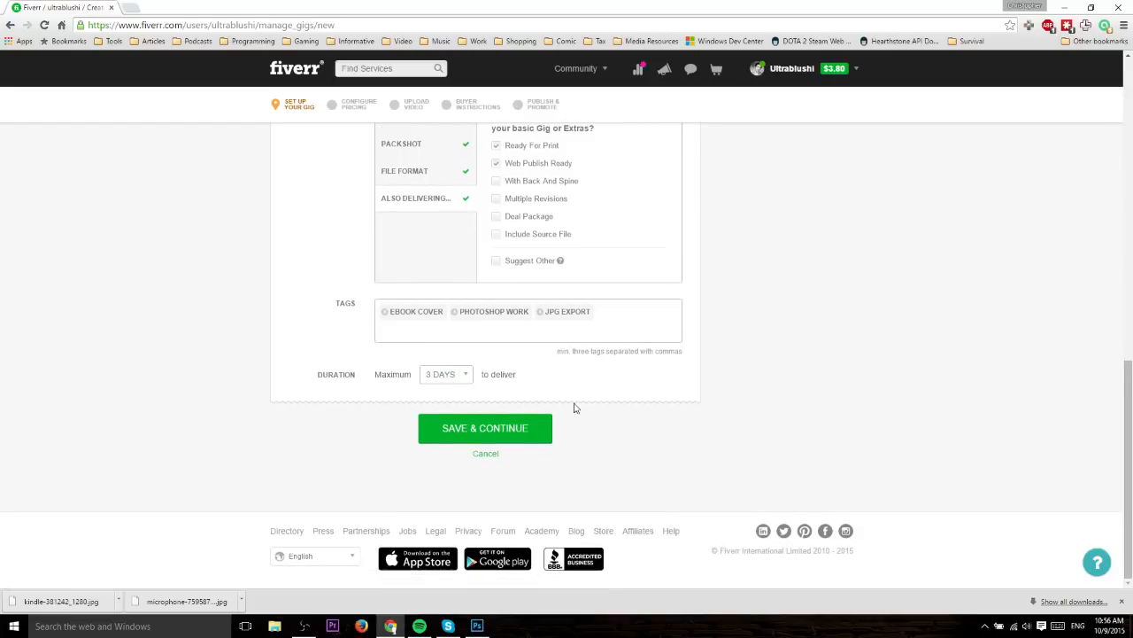
pyautogui.click(507, 433)
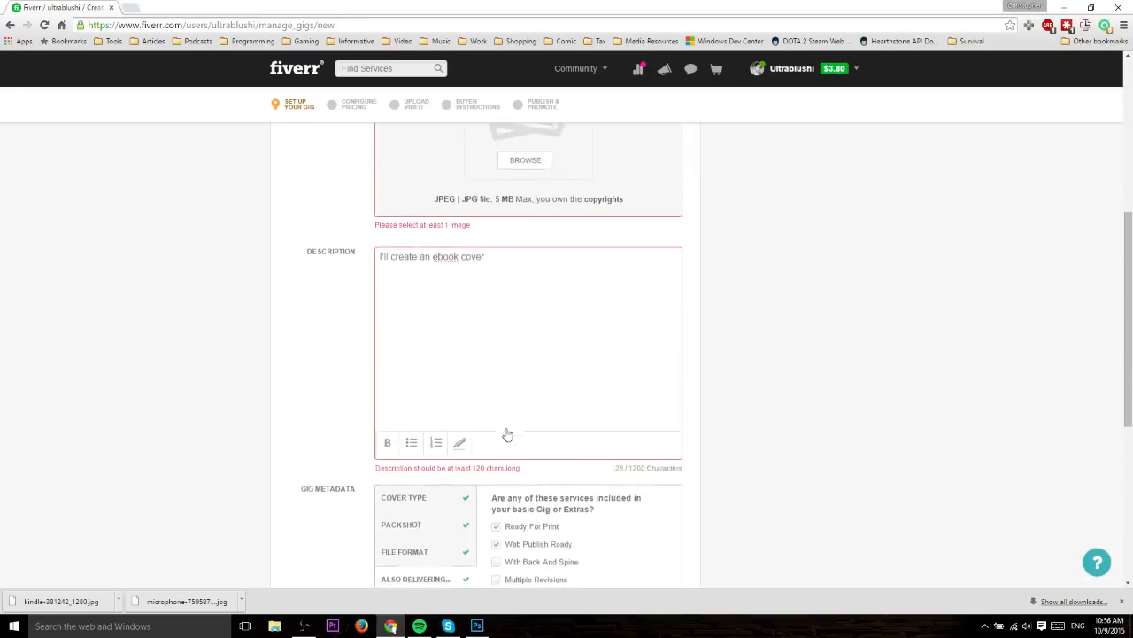
# Upload the kindleebook image from the Desktop to the gig gallery
pyautogui.scroll(-3, 462, 380)
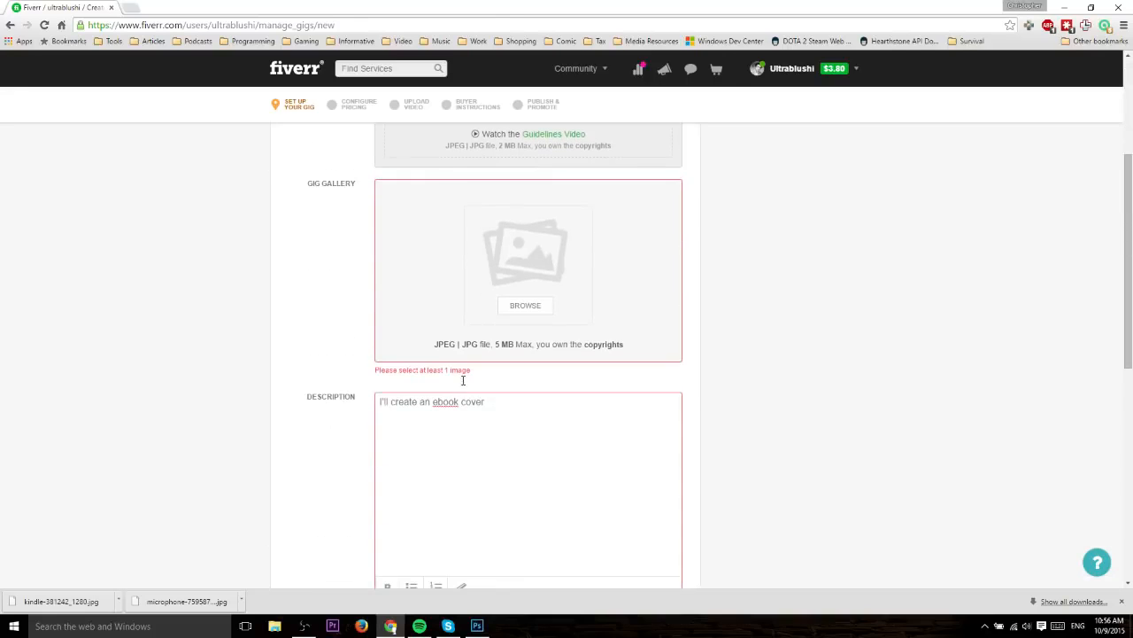
pyautogui.click(526, 306)
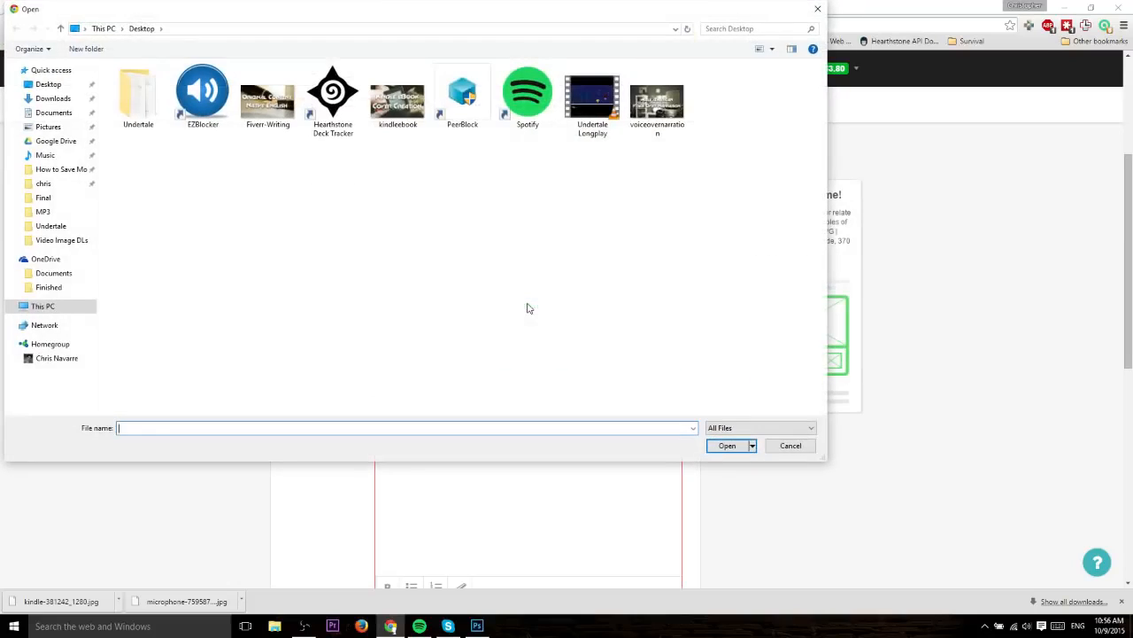
pyautogui.click(398, 111)
pyautogui.doubleClick(399, 111)
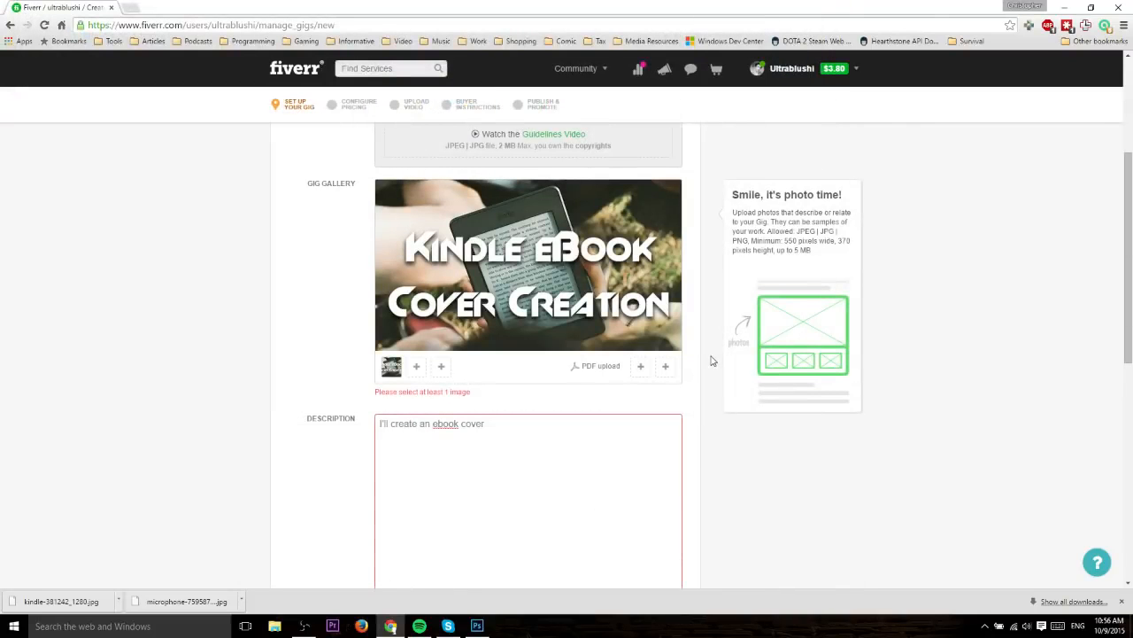
# Try to lengthen the description with repeated copies of "I'll create an ebook cover" on a new line and submit the form
pyautogui.scroll(-2, 523, 317)
pyautogui.scroll(-1, 503, 281)
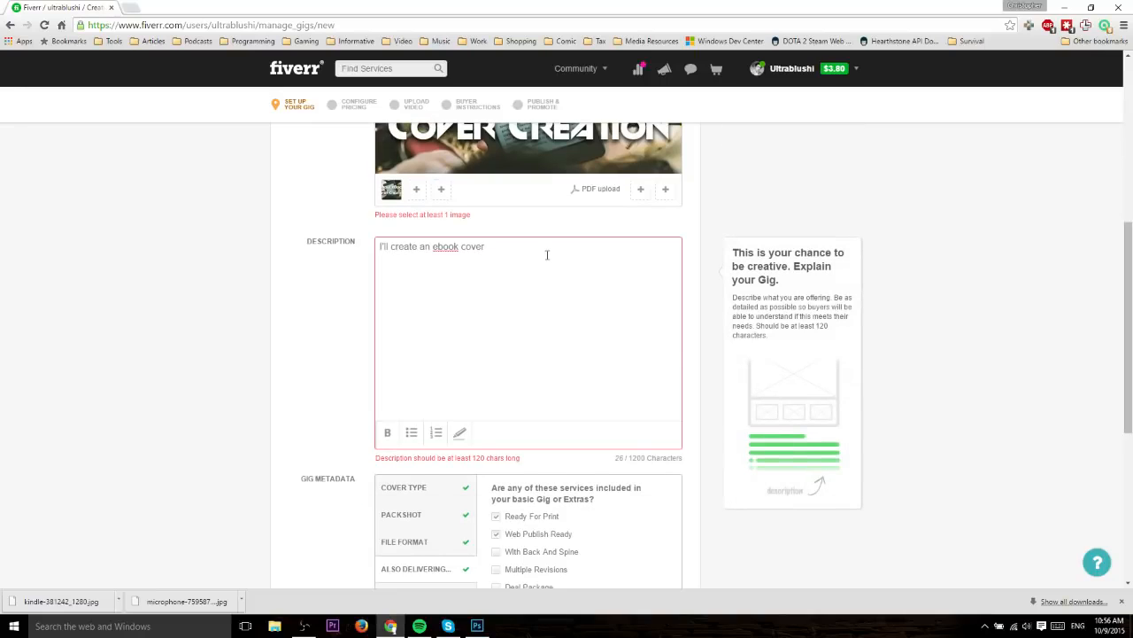
pyautogui.moveTo(546, 253); pyautogui.dragTo(169, 236)
pyautogui.click(503, 269)
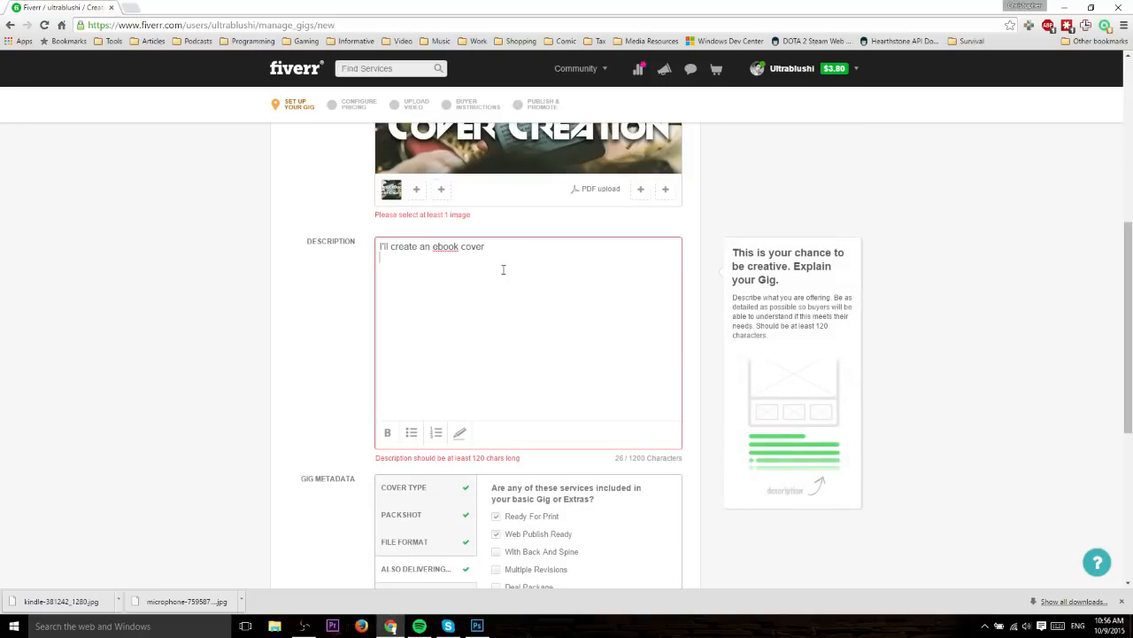
pyautogui.hotkey('ctrl', 'v')
pyautogui.hotkey('ctrl', 'v')
pyautogui.hotkey('ctrl', 'v')
pyautogui.hotkey('ctrl', 'v')
pyautogui.hotkey('ctrl', 'v')
pyautogui.hotkey('ctrl', 'v')
pyautogui.hotkey('ctrl', 'v')
pyautogui.hotkey('ctrl', 'v')
pyautogui.hotkey('ctrl', 'v')
pyautogui.hotkey('ctrl', 'v')
pyautogui.hotkey('ctrl', 'v')
pyautogui.hotkey('ctrl', 'v')
pyautogui.hotkey('ctrl', 'v')
pyautogui.hotkey('ctrl', 'v')
pyautogui.hotkey('ctrl', 'v')
pyautogui.hotkey('ctrl', 'v')
pyautogui.hotkey('ctrl', 'v')
pyautogui.hotkey('ctrl', 'v')
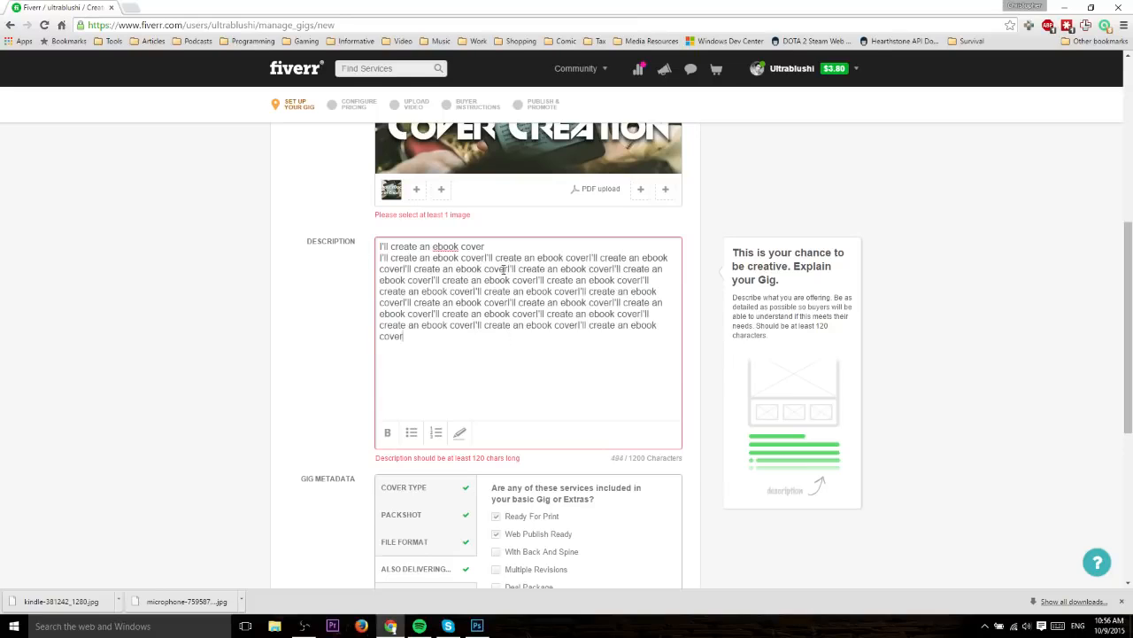
pyautogui.scroll(-3, 503, 269)
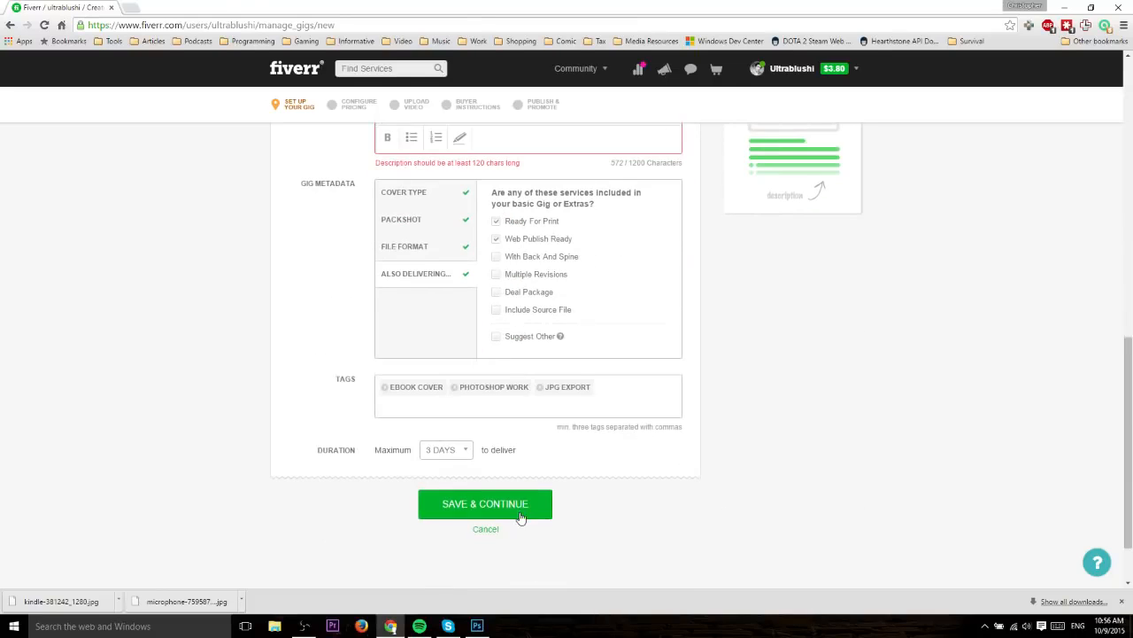
pyautogui.click(520, 513)
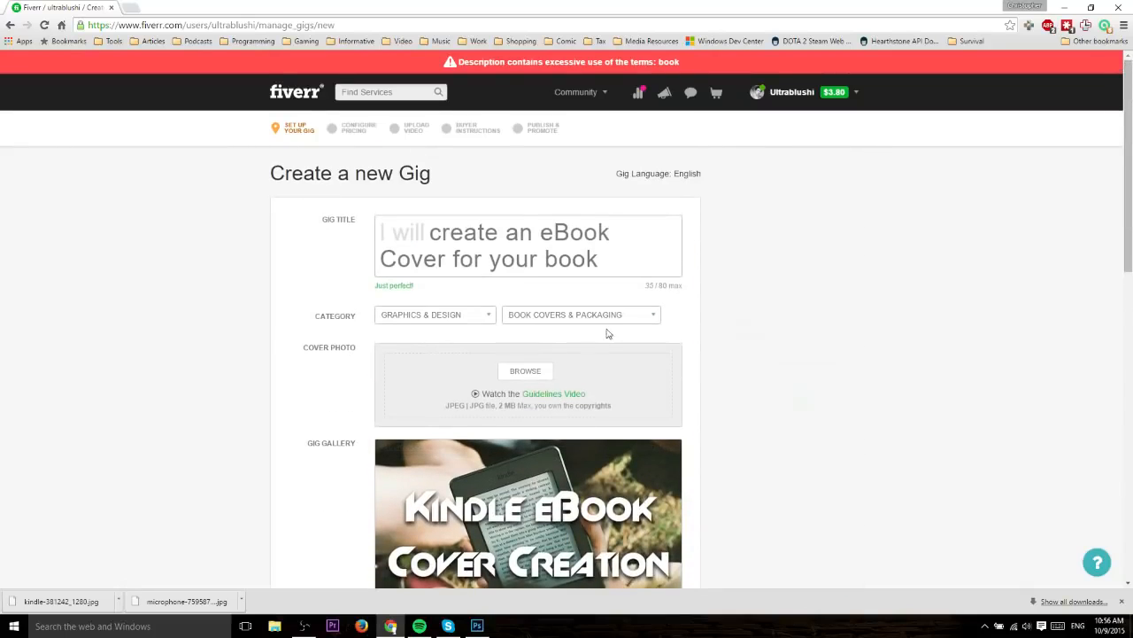
# Replace the repeated description text with the lines "You dont want people spamming your site" and "with cheap gigs"
pyautogui.scroll(-5, 622, 324)
pyautogui.moveTo(620, 344); pyautogui.dragTo(501, 247)
pyautogui.press('BackSpace')
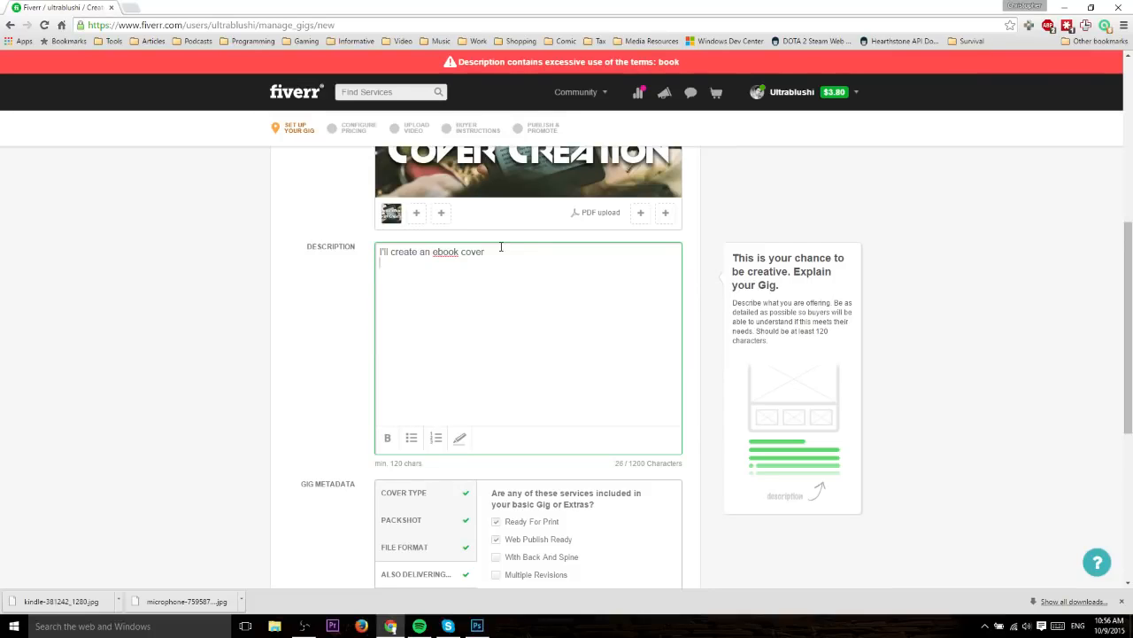
pyautogui.write('You dont want people spamming your')
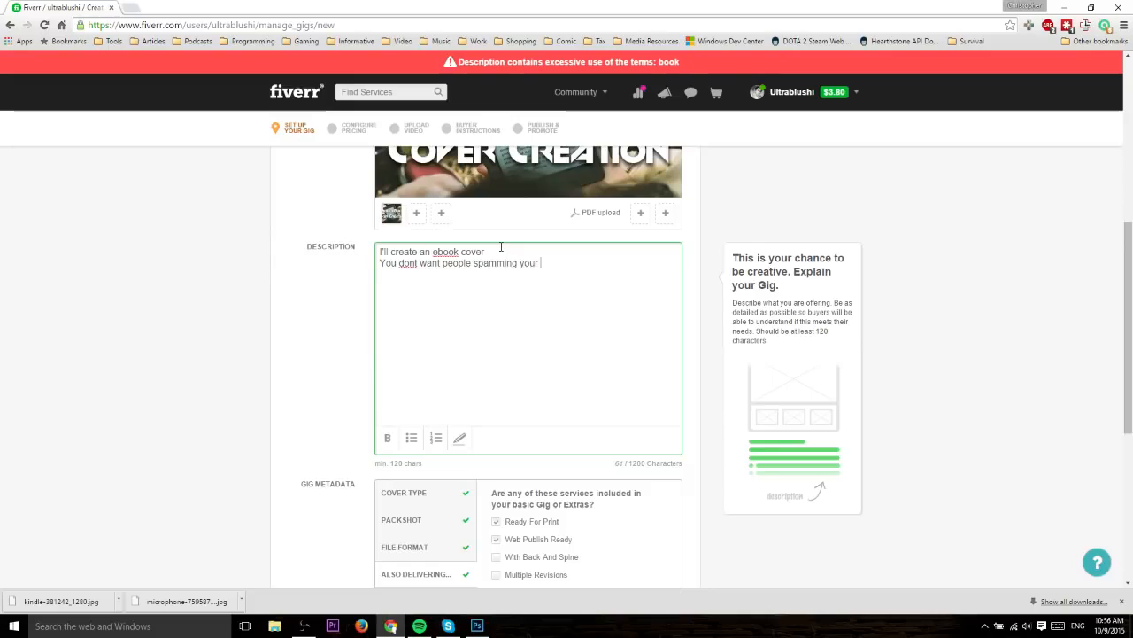
pyautogui.write(' site')
pyautogui.press('Return')
pyautogui.write('with cheap gigs')
pyautogui.press('Return')
# Add the description line "only the real people are the best for this site" and save the gig setup to continue to pricing
pyautogui.write('only the r')
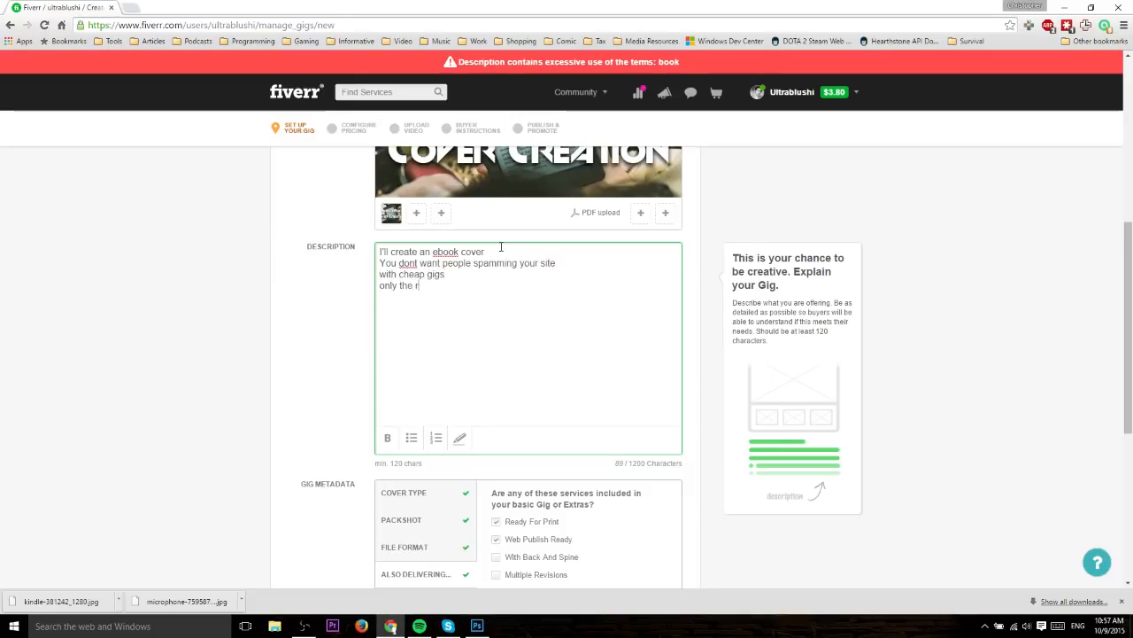
pyautogui.write('eal people are the bes')
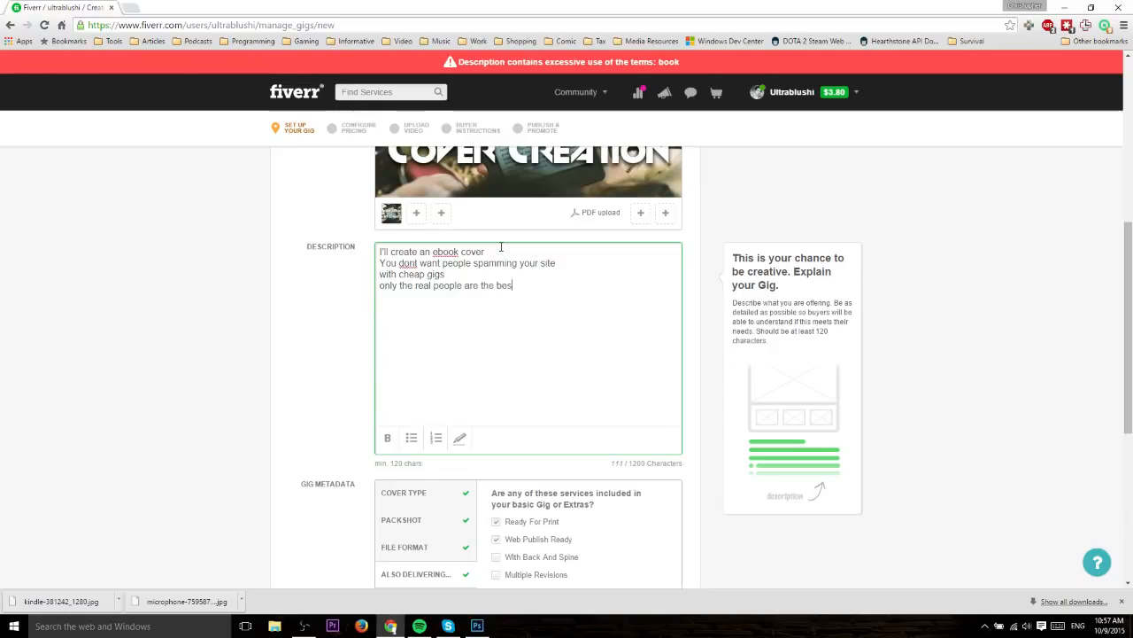
pyautogui.write('t for this site')
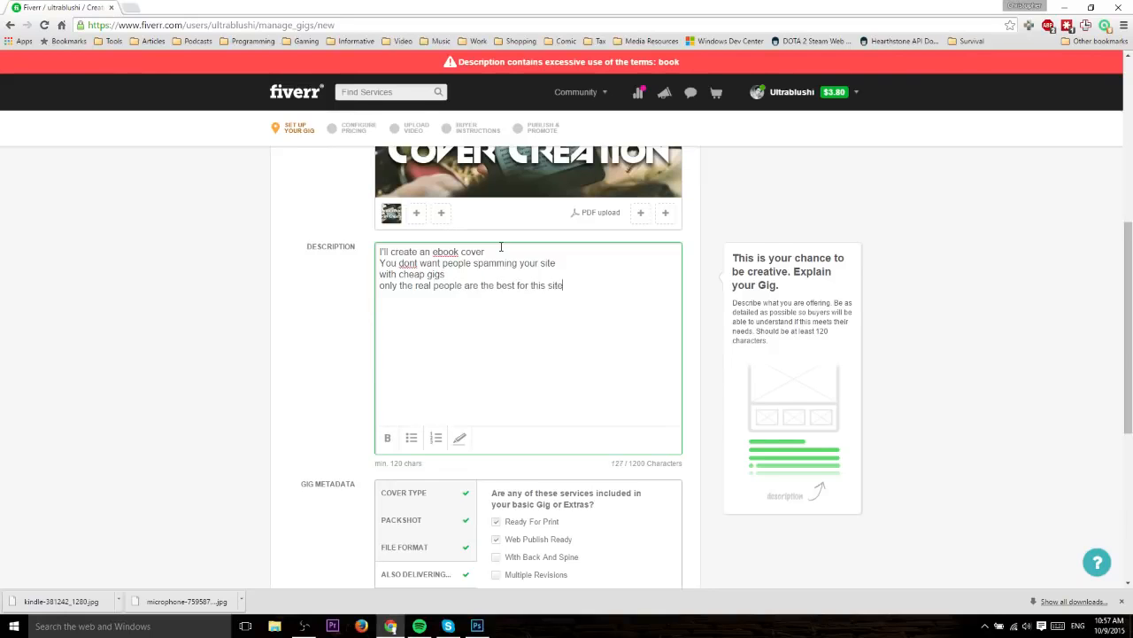
pyautogui.scroll(-5, 622, 519)
pyautogui.click(526, 450)
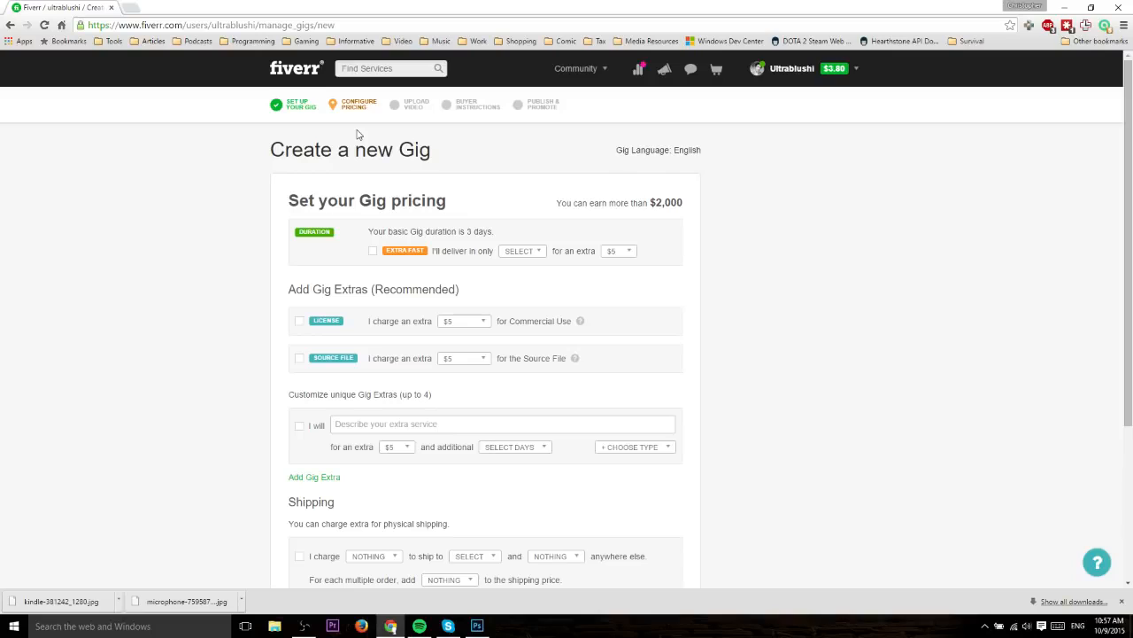
# Offer extra fast delivery in only 1 day for an extra $5
pyautogui.click(374, 251)
pyautogui.click(536, 254)
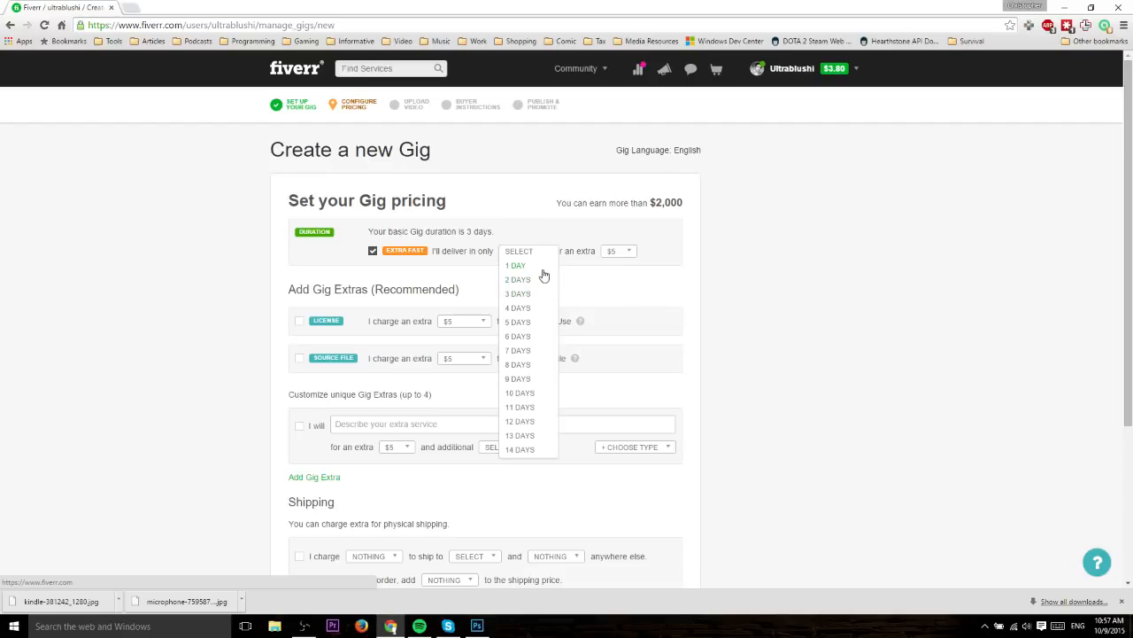
pyautogui.click(544, 265)
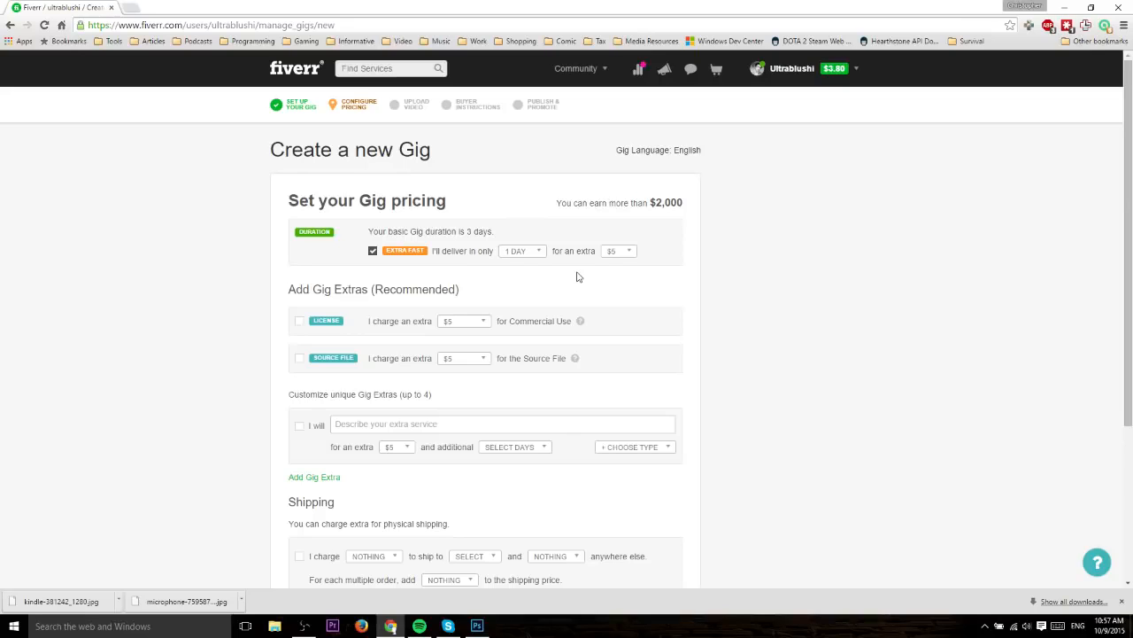
pyautogui.moveTo(586, 283)
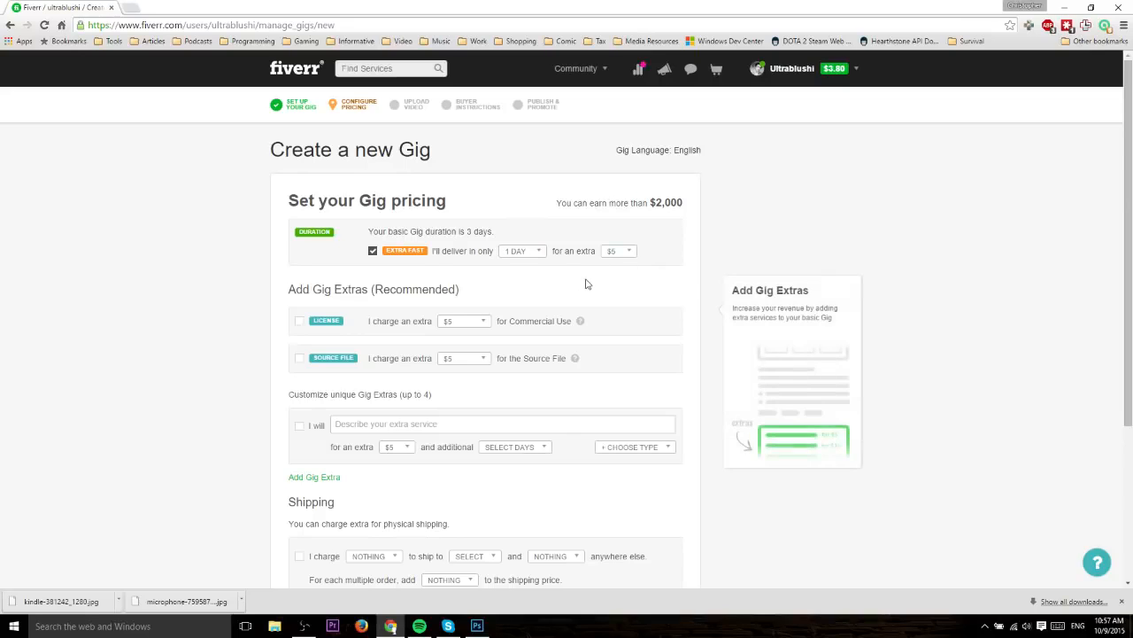
# Enable the recommended gig extra that charges an extra $5 for the source file
pyautogui.scroll(-3, 585, 284)
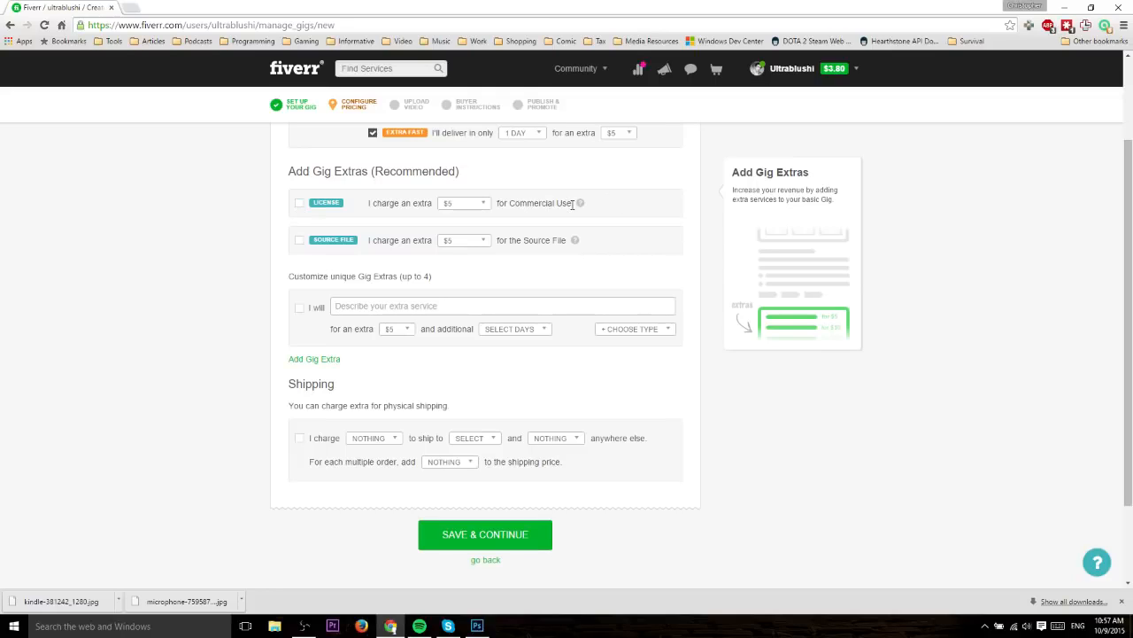
pyautogui.click(299, 240)
pyautogui.moveTo(578, 248)
pyautogui.scroll(-1, 555, 291)
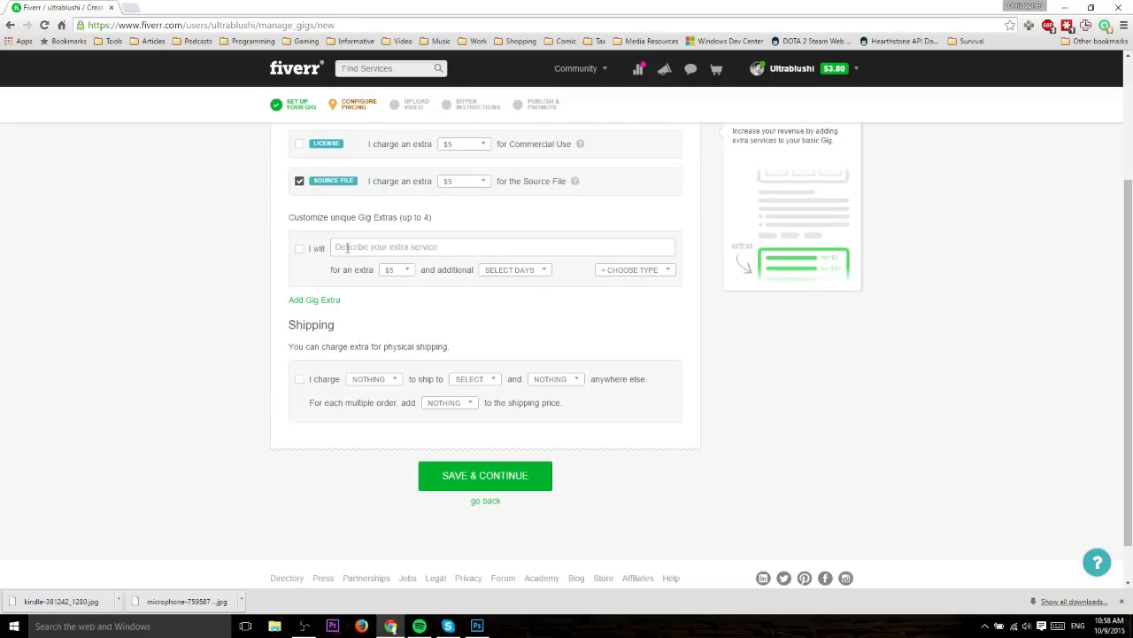
# Enable a custom gig extra and look through its additional days and type options
pyautogui.scroll(1, 372, 219)
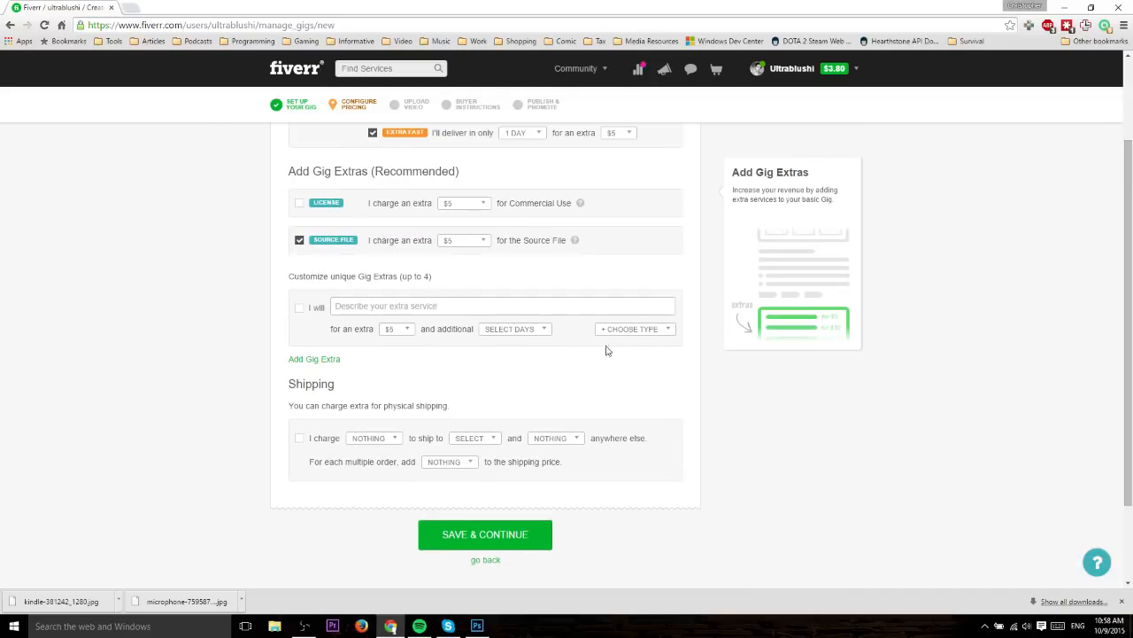
pyautogui.click(346, 307)
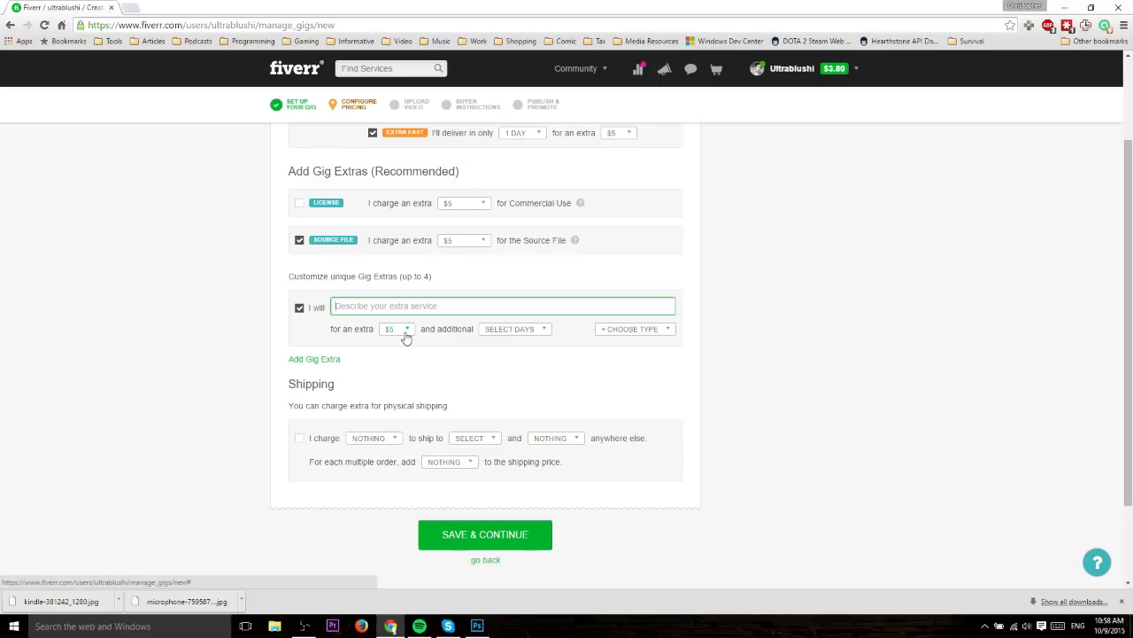
pyautogui.click(509, 330)
pyautogui.click(627, 330)
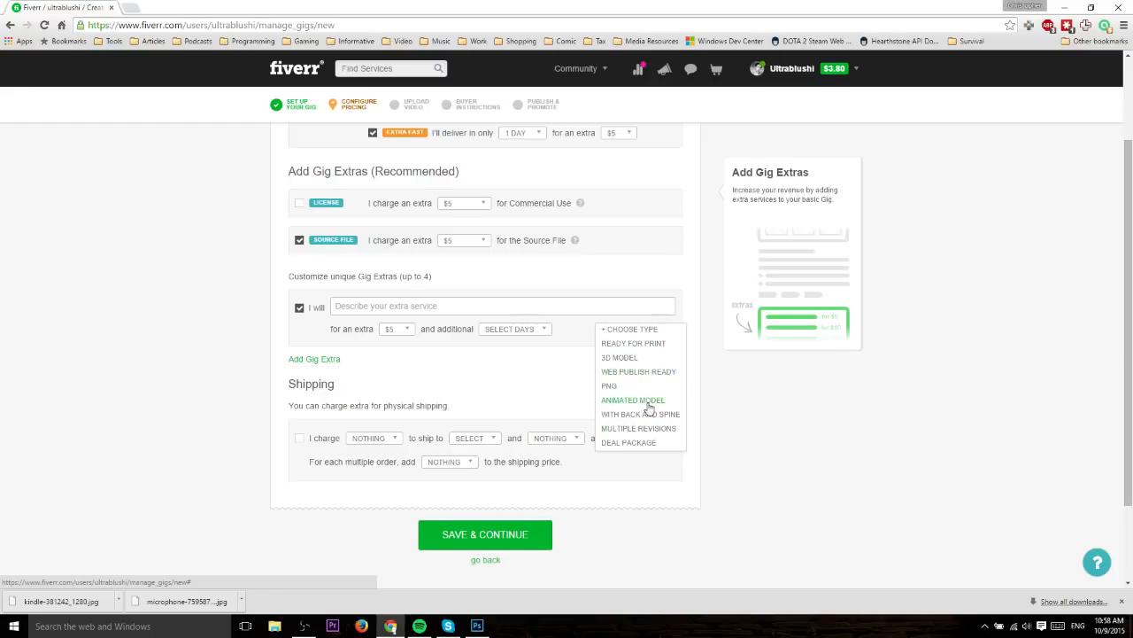
pyautogui.scroll(-2, 549, 379)
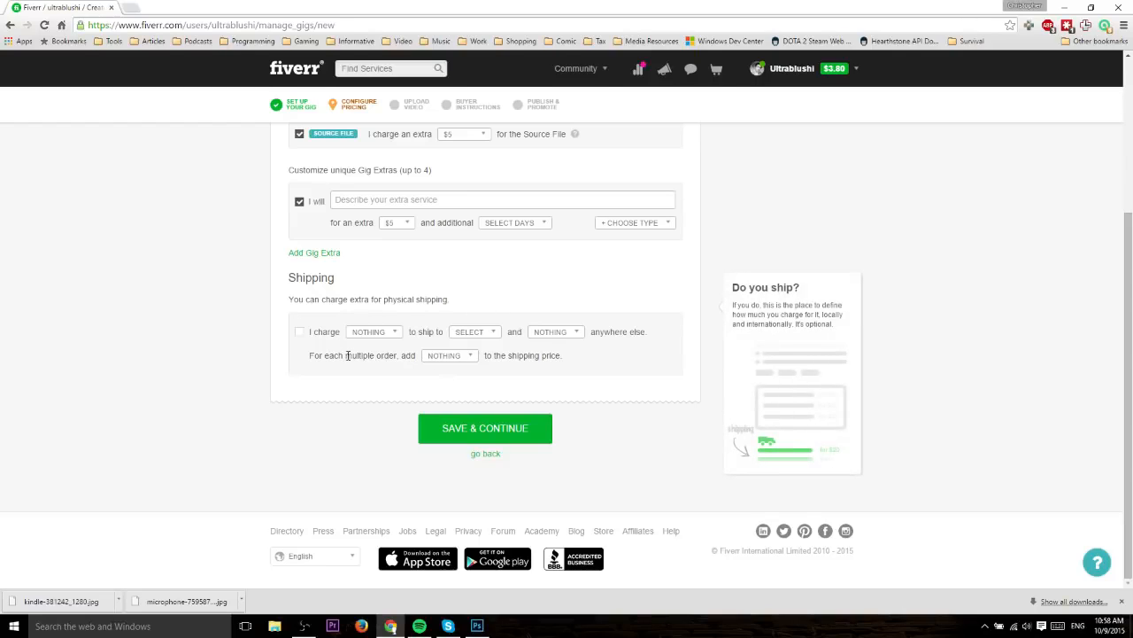
pyautogui.moveTo(355, 300); pyautogui.dragTo(468, 301)
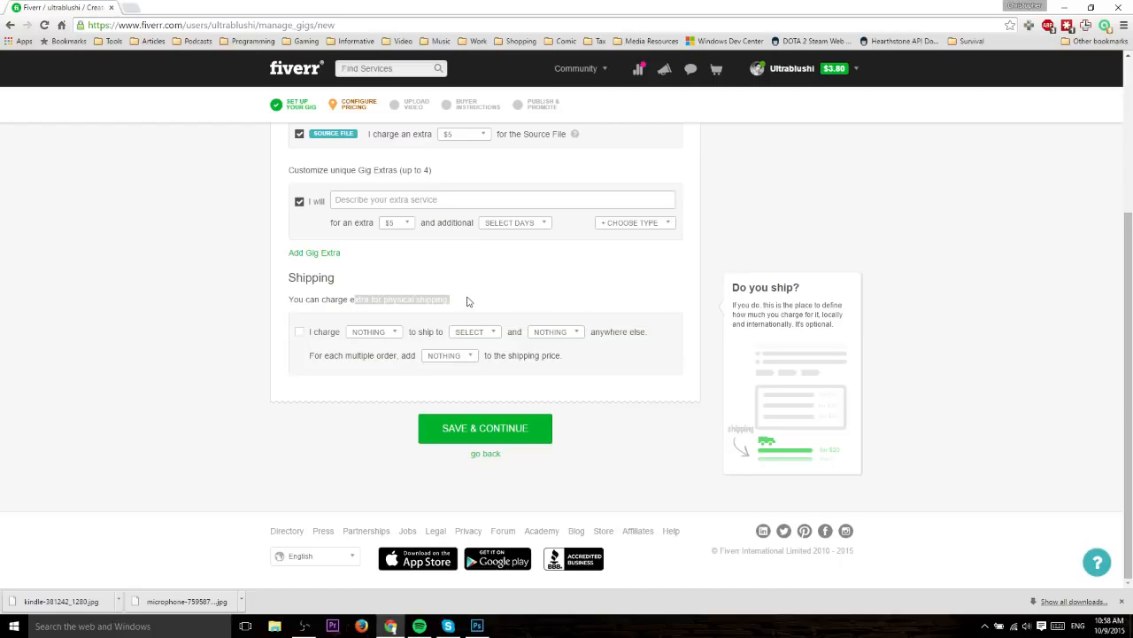
pyautogui.moveTo(468, 301); pyautogui.dragTo(351, 298)
pyautogui.click(351, 298)
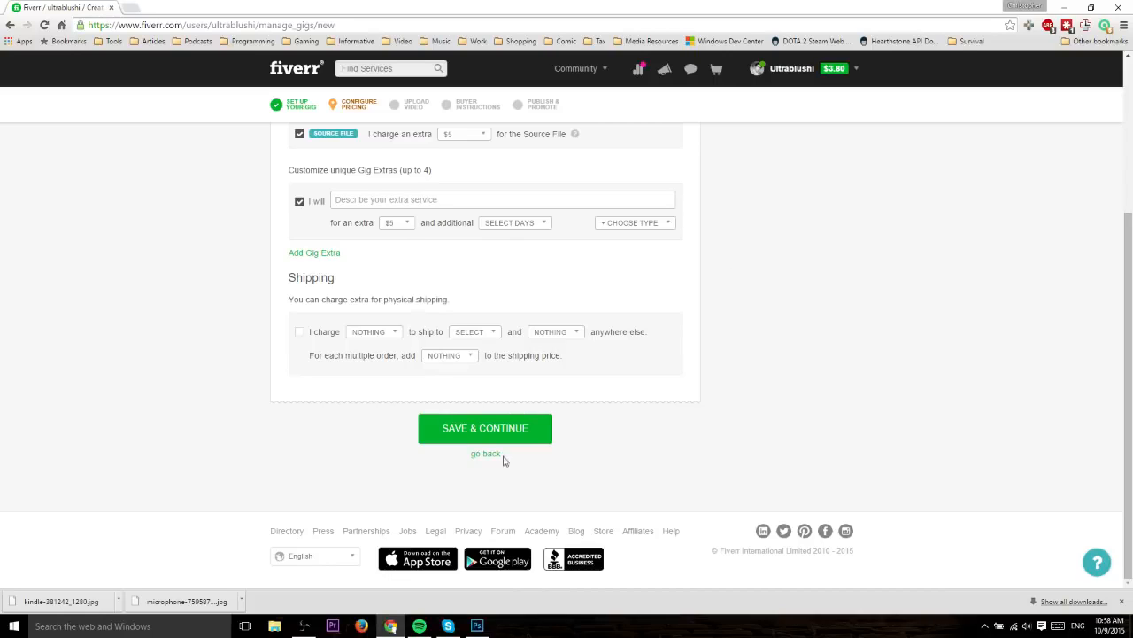
# Disable the empty custom gig extra and save the pricing settings to continue to the video upload stage
pyautogui.click(512, 425)
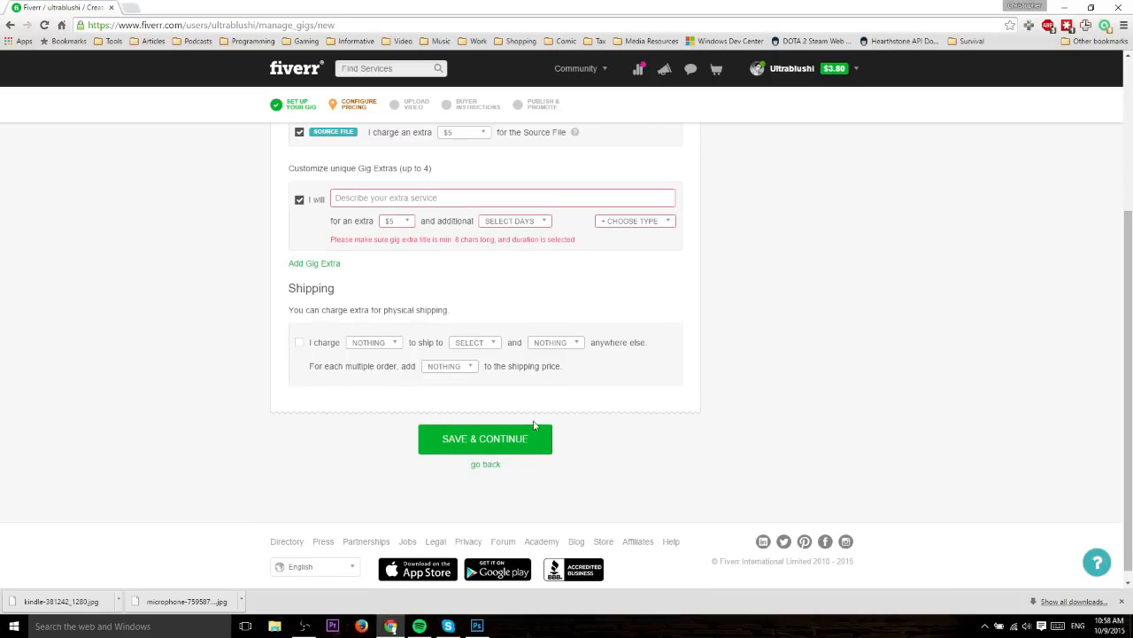
pyautogui.scroll(-3, 372, 378)
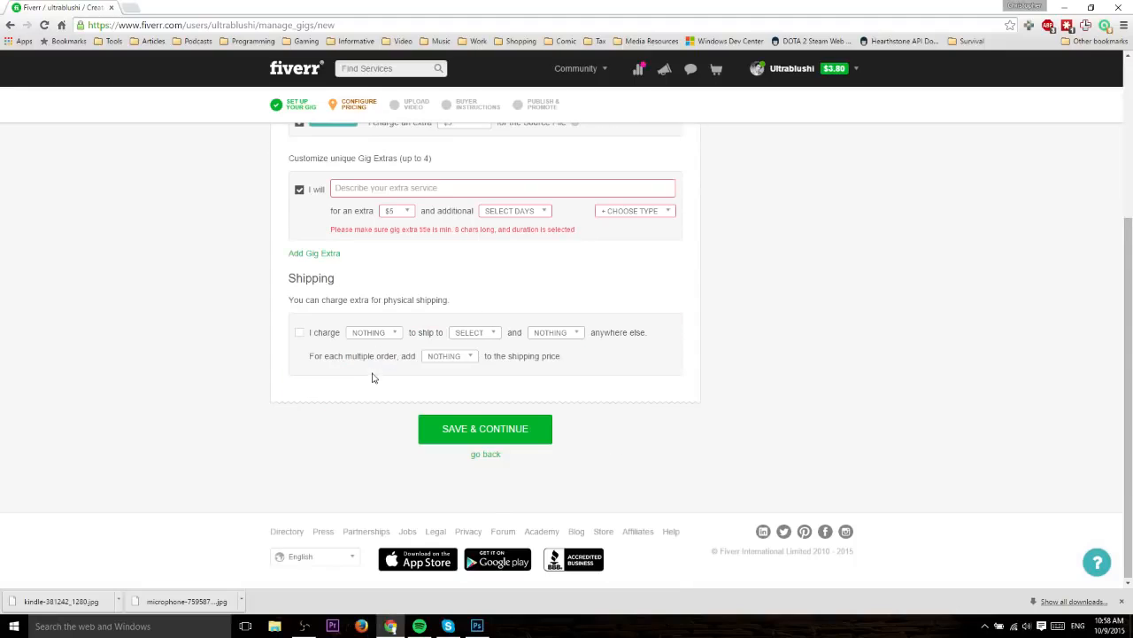
pyautogui.click(300, 190)
pyautogui.click(516, 431)
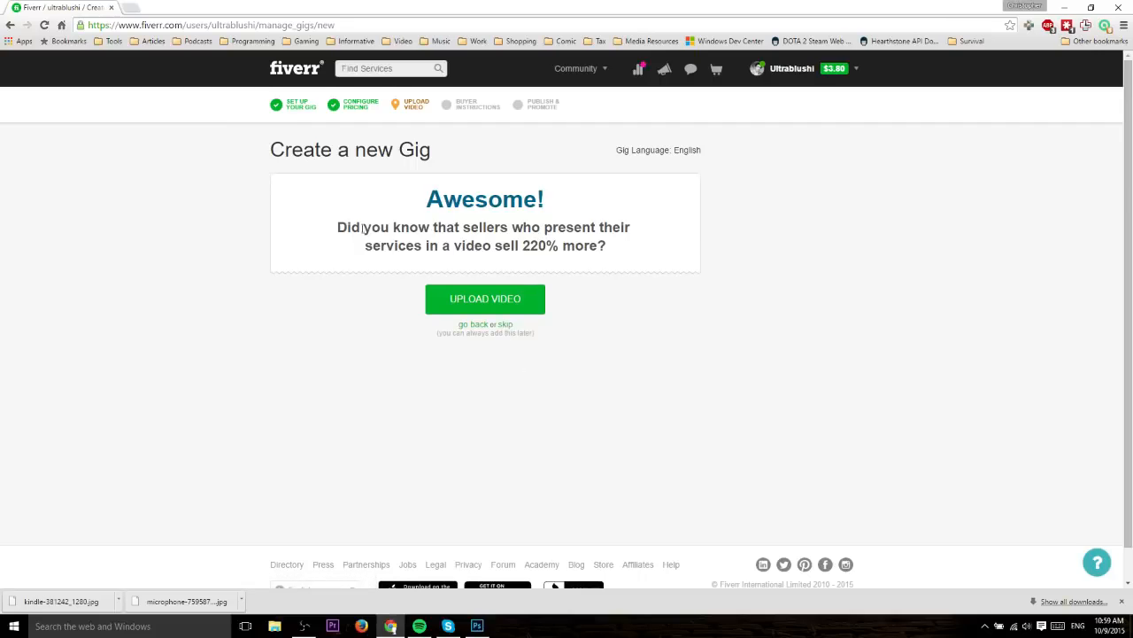
# Skip the video upload and start the first requirement in the buyer instructions
pyautogui.moveTo(347, 227); pyautogui.dragTo(722, 240)
pyautogui.click(642, 245)
pyautogui.click(505, 325)
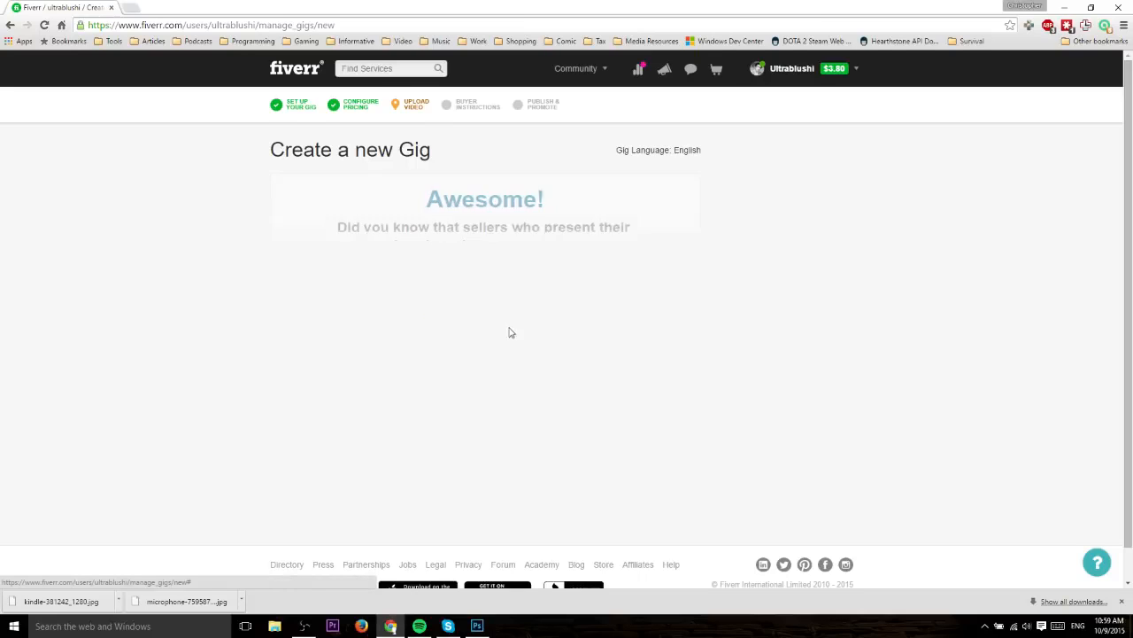
pyautogui.click(516, 286)
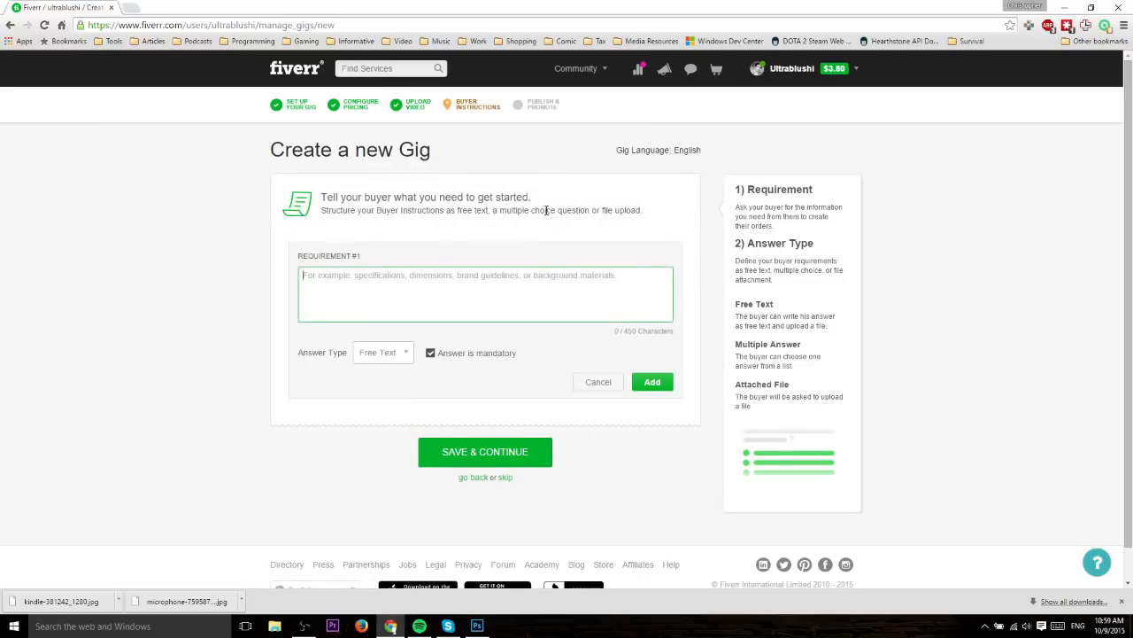
# Try the Multiple Answer and Attached File answer types on the first buyer requirement and return it to Free Text
pyautogui.click(394, 351)
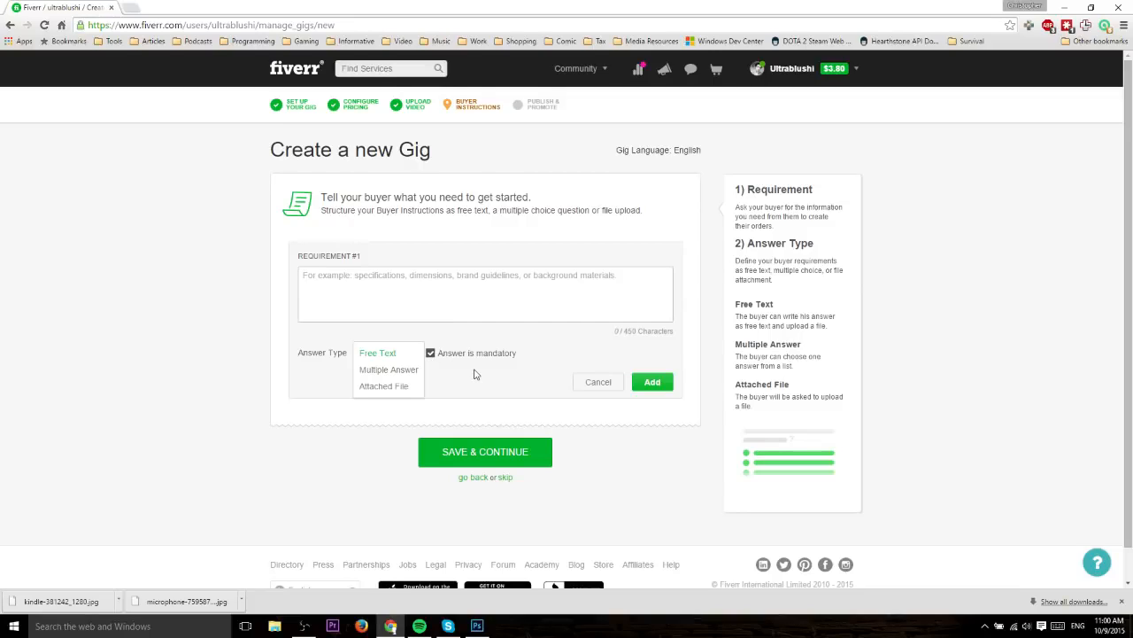
pyautogui.click(404, 370)
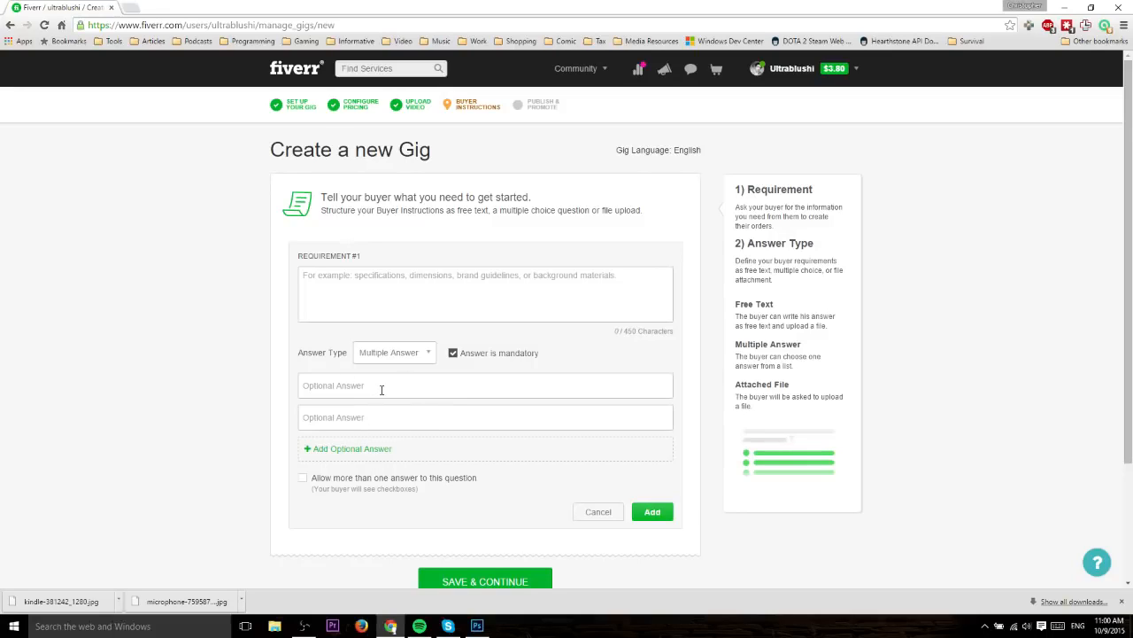
pyautogui.click(407, 352)
pyautogui.click(406, 393)
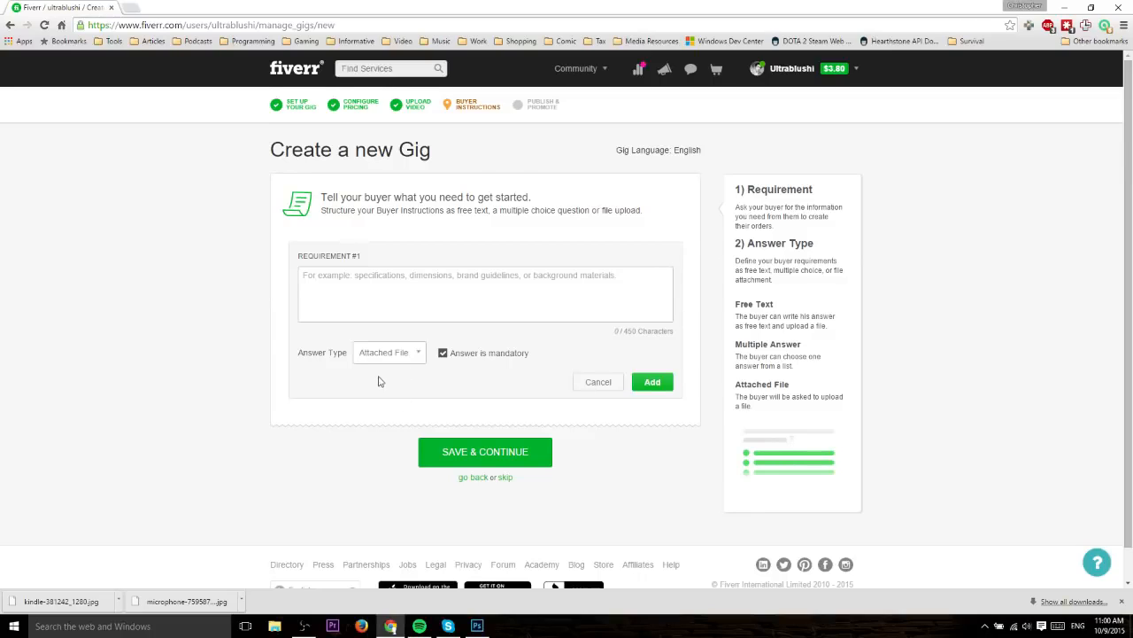
pyautogui.click(396, 353)
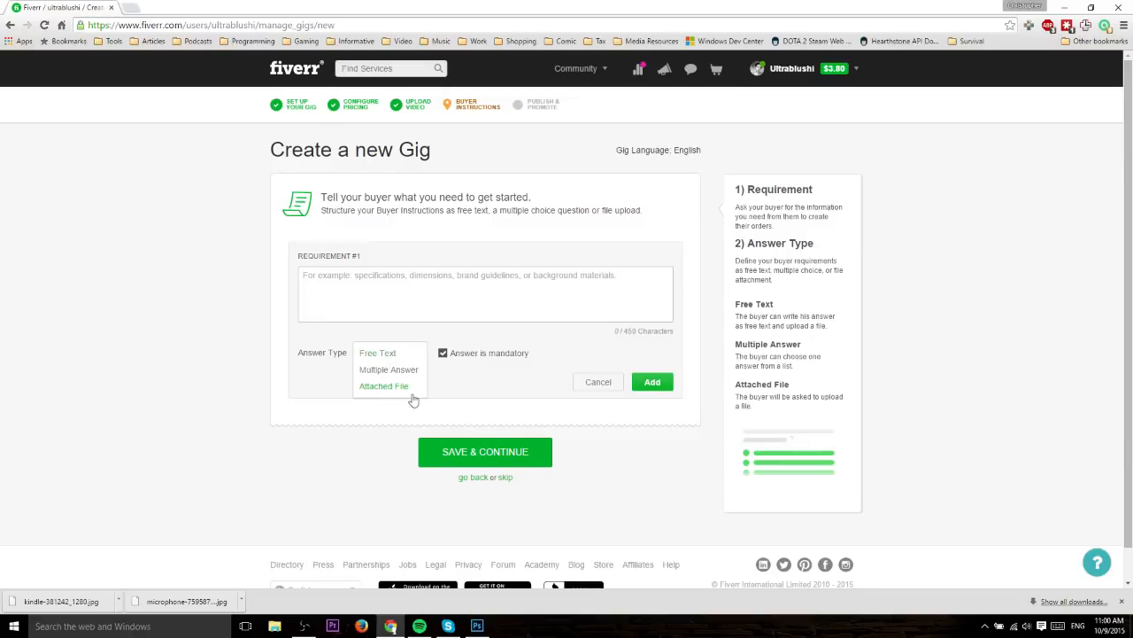
pyautogui.click(401, 390)
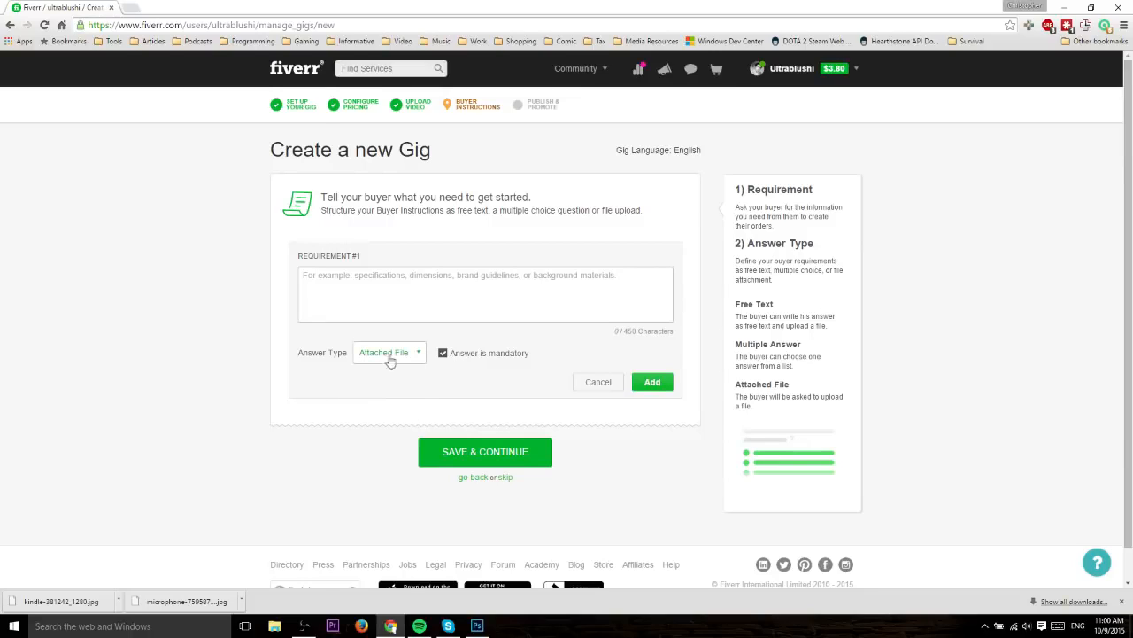
pyautogui.click(390, 362)
pyautogui.click(410, 356)
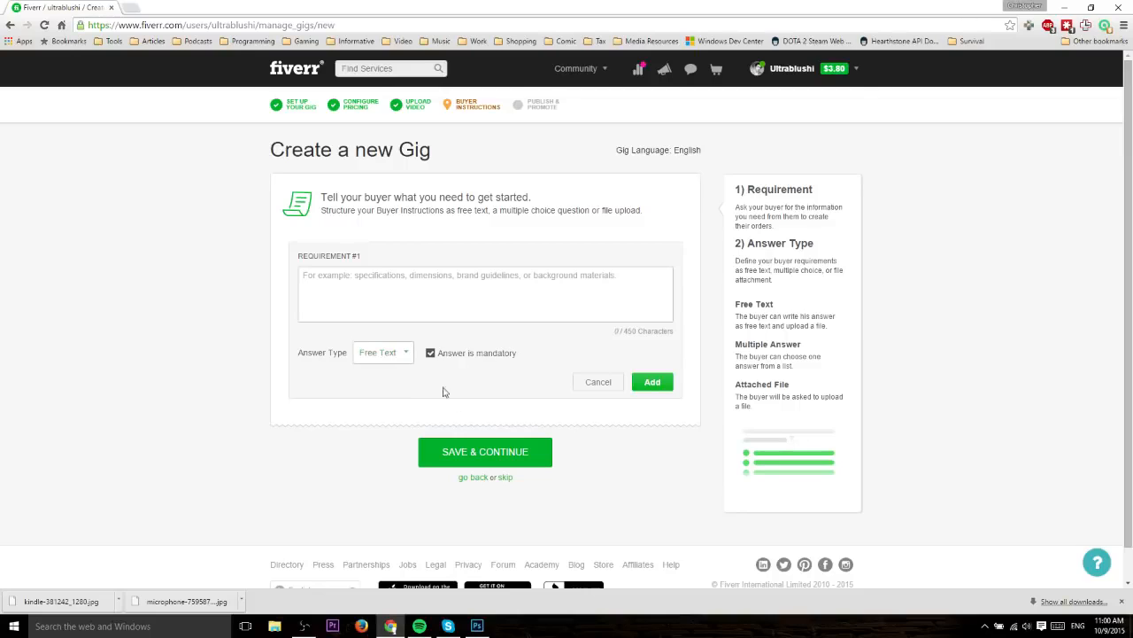
# Add the first buyer requirement with the text "Something" as a mandatory free text answer
pyautogui.moveTo(363, 261); pyautogui.dragTo(261, 258)
pyautogui.click(363, 300)
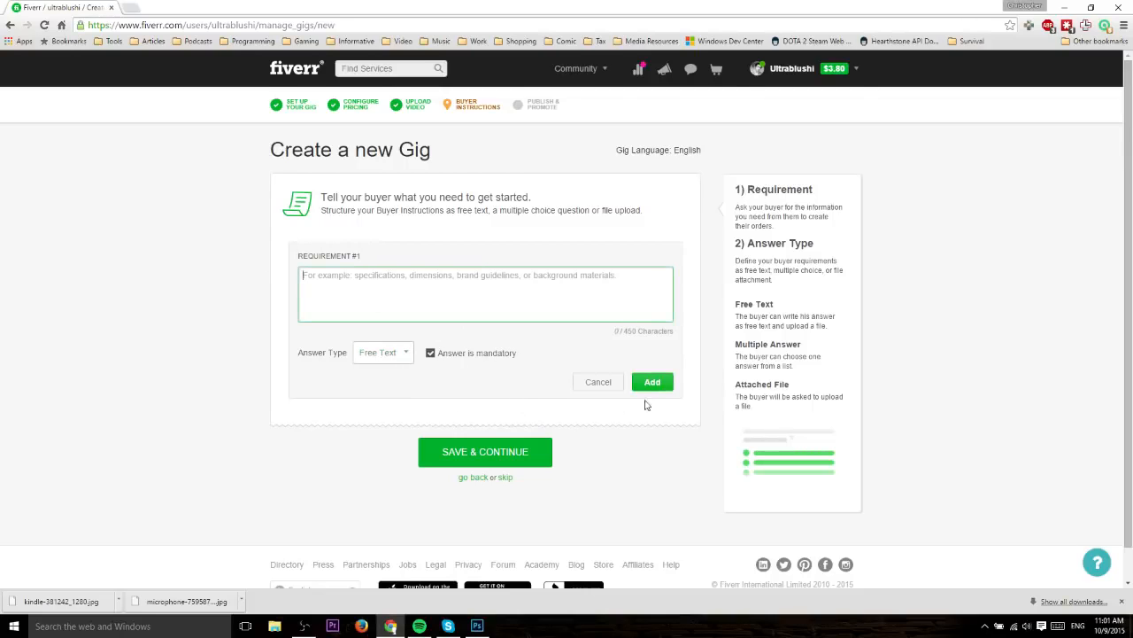
pyautogui.write('Something')
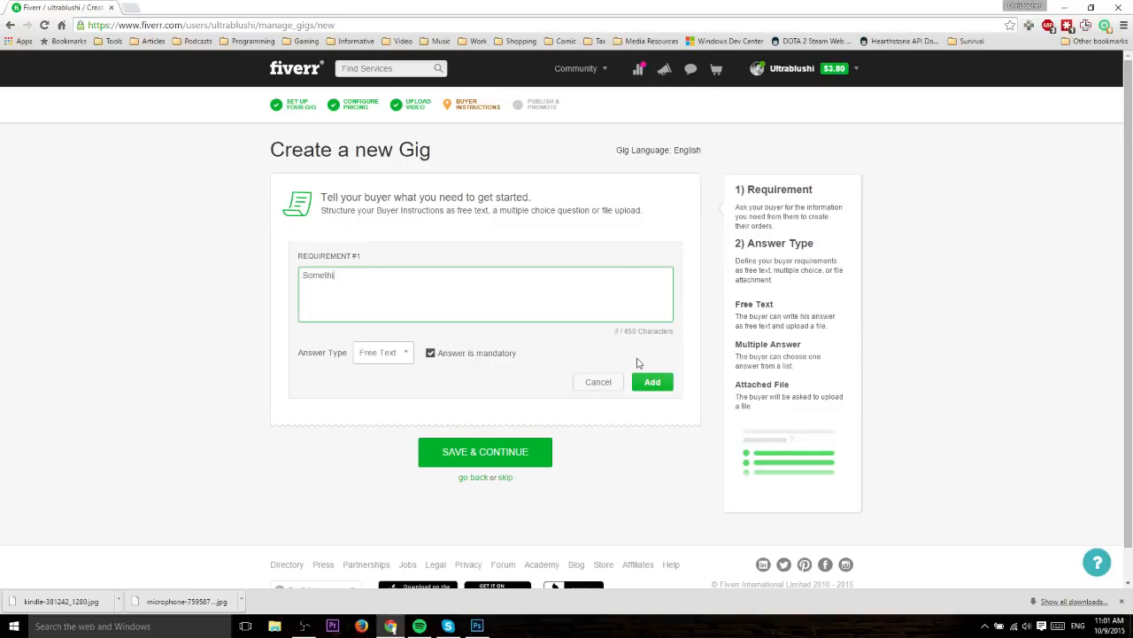
pyautogui.click(653, 381)
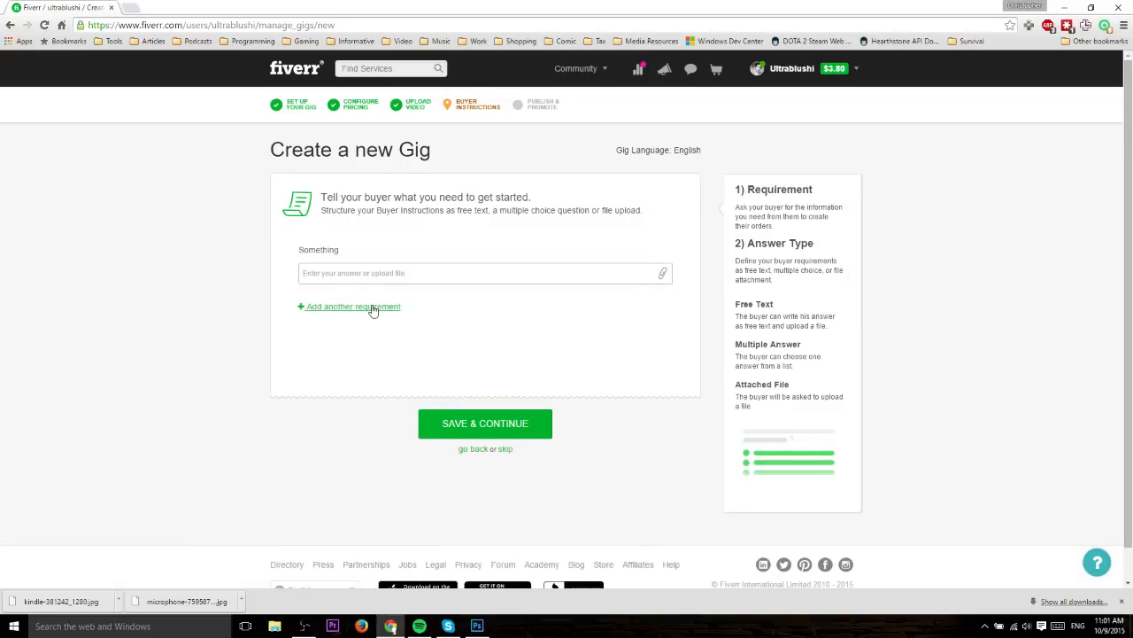
# Add a second mandatory requirement, "The file please", with the Attached File answer type, and save the buyer instructions to continue
pyautogui.click(372, 309)
pyautogui.click(384, 357)
pyautogui.click(388, 387)
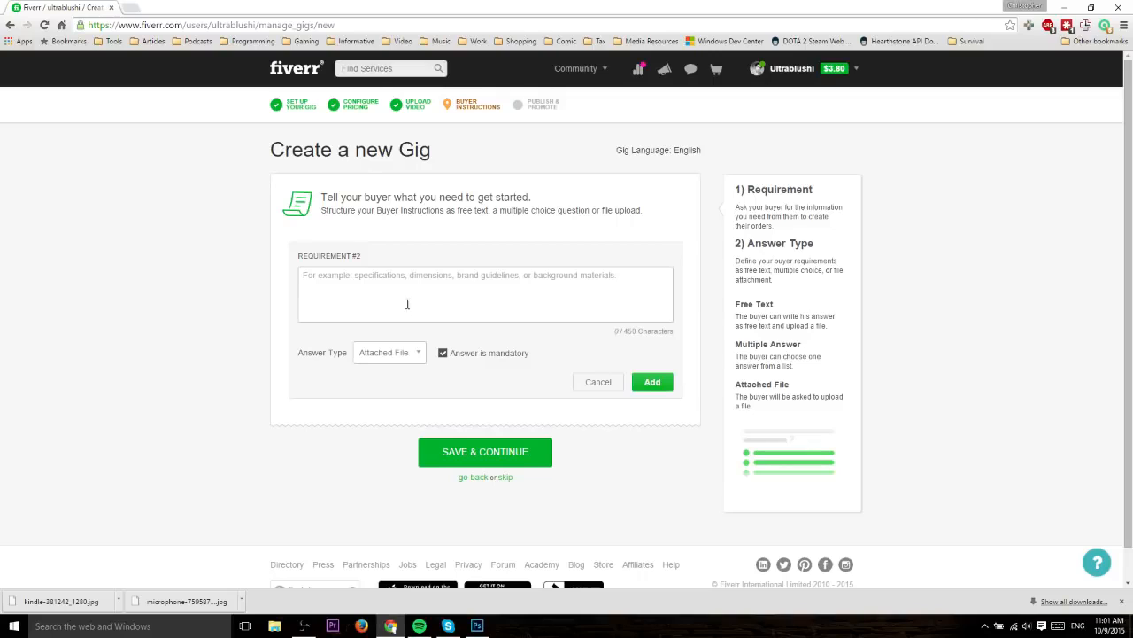
pyautogui.click(399, 292)
pyautogui.write('The file please')
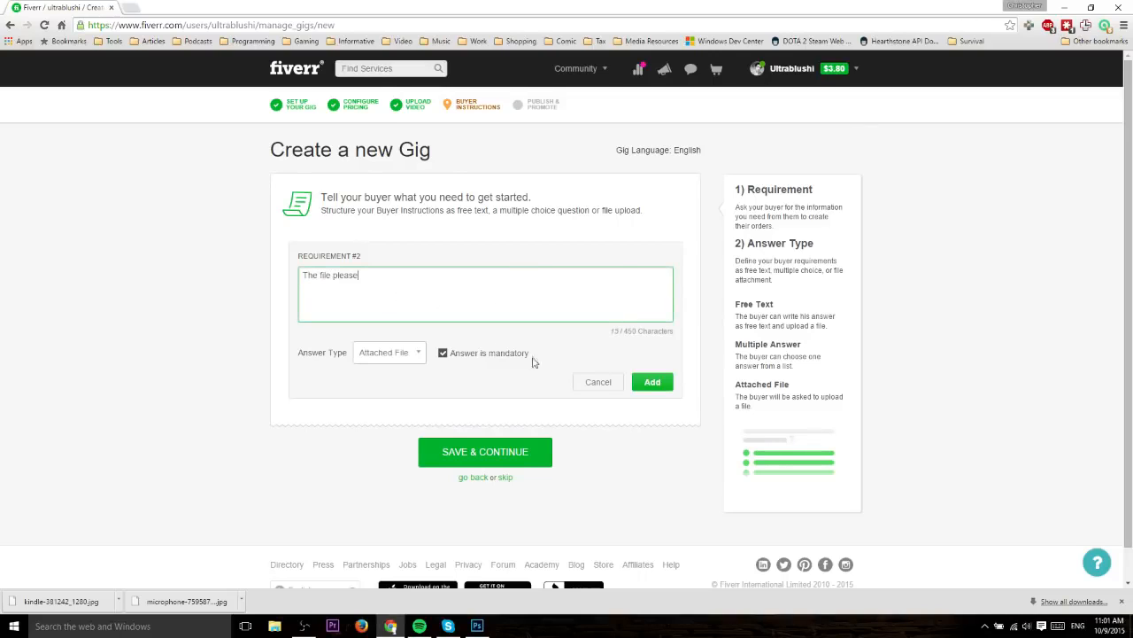
pyautogui.click(657, 387)
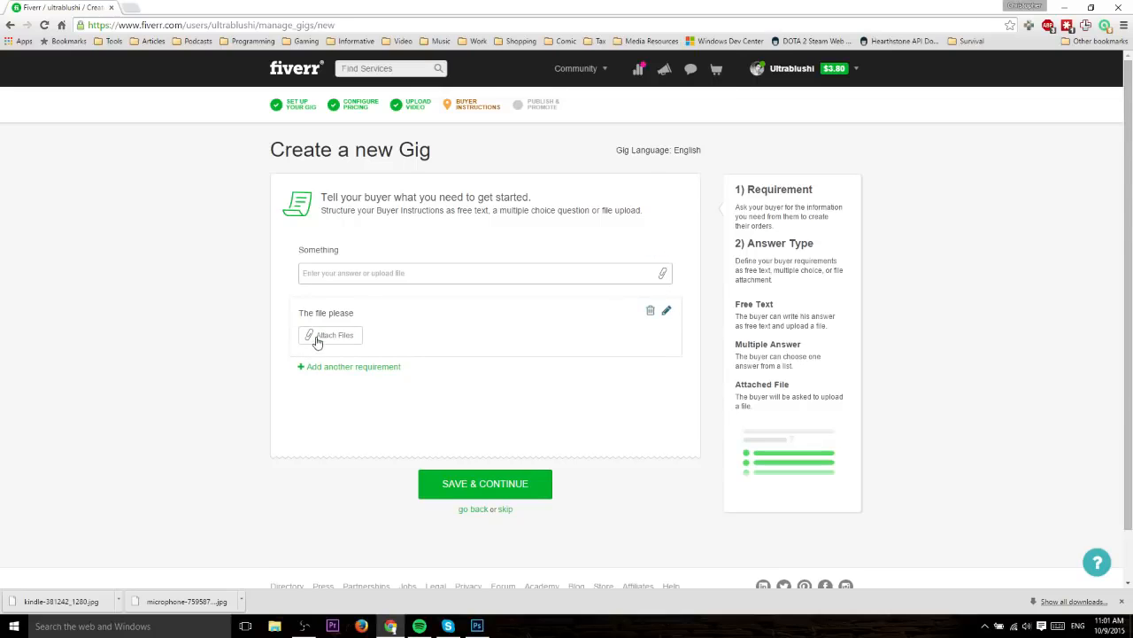
pyautogui.click(501, 488)
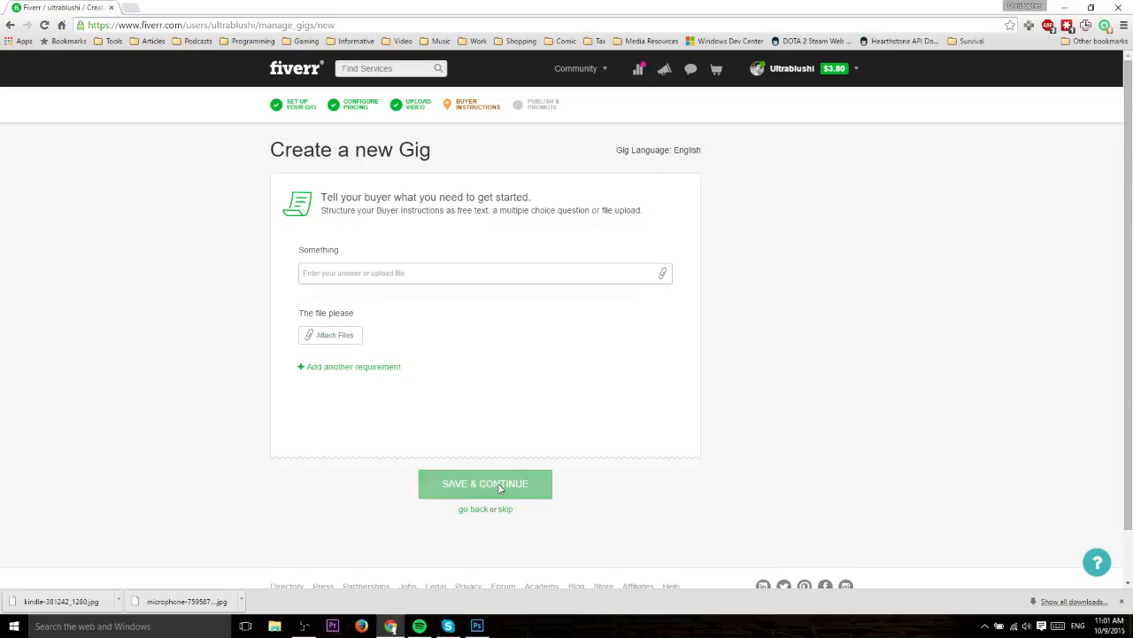